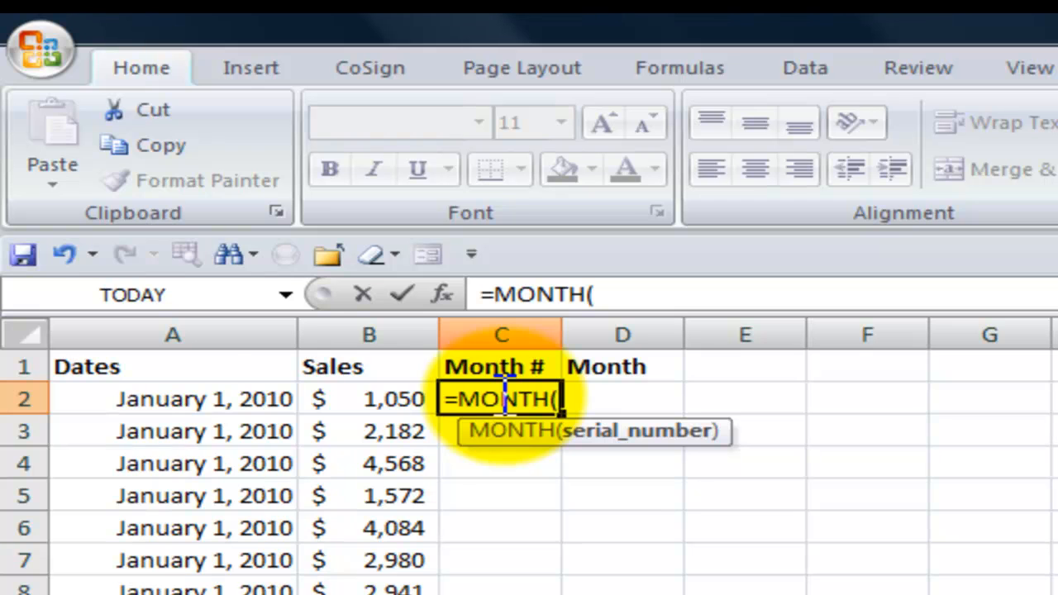
# - Complete the MONTH formula in cell C2 with the date in A2 as its argument
pyautogui.click(176, 398)
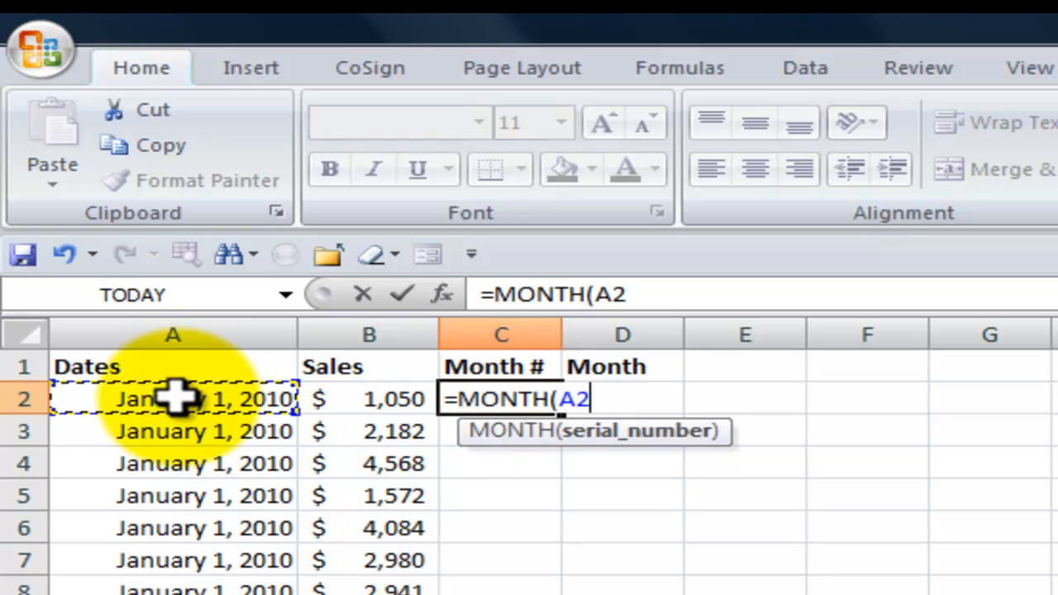
pyautogui.write(')')
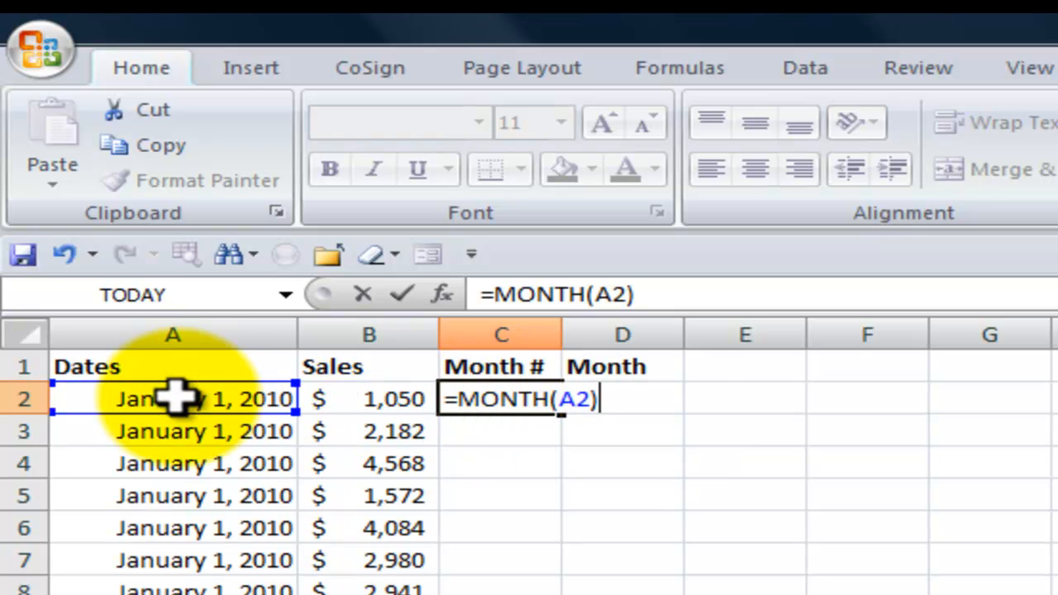
pyautogui.hotkey('ctrl', 'Return')
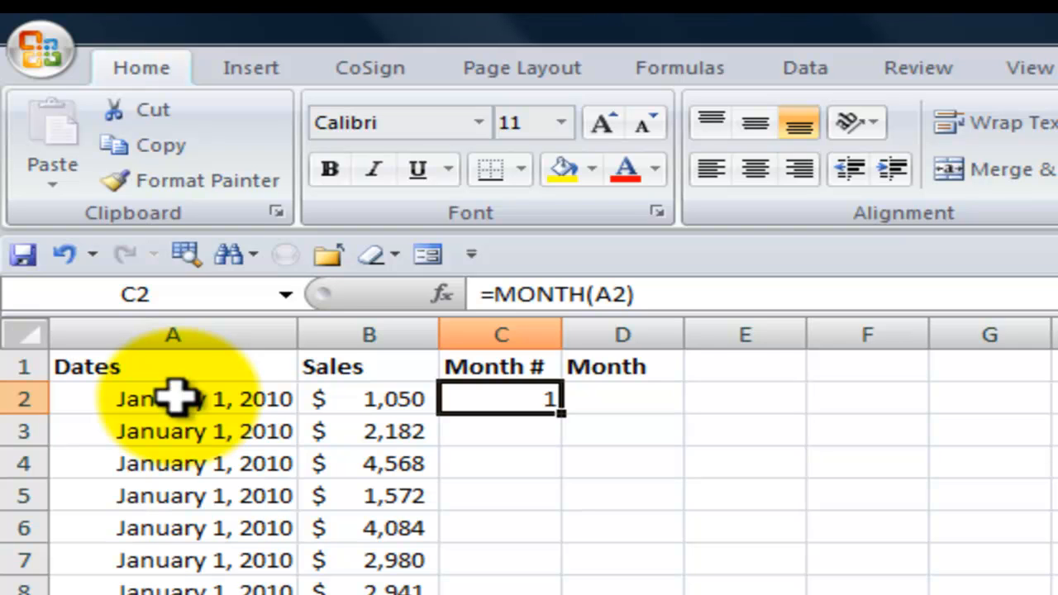
# - Test the month number formula by entering the date 2/1/2015 in cell A2, and undo the date change
pyautogui.click(176, 398)
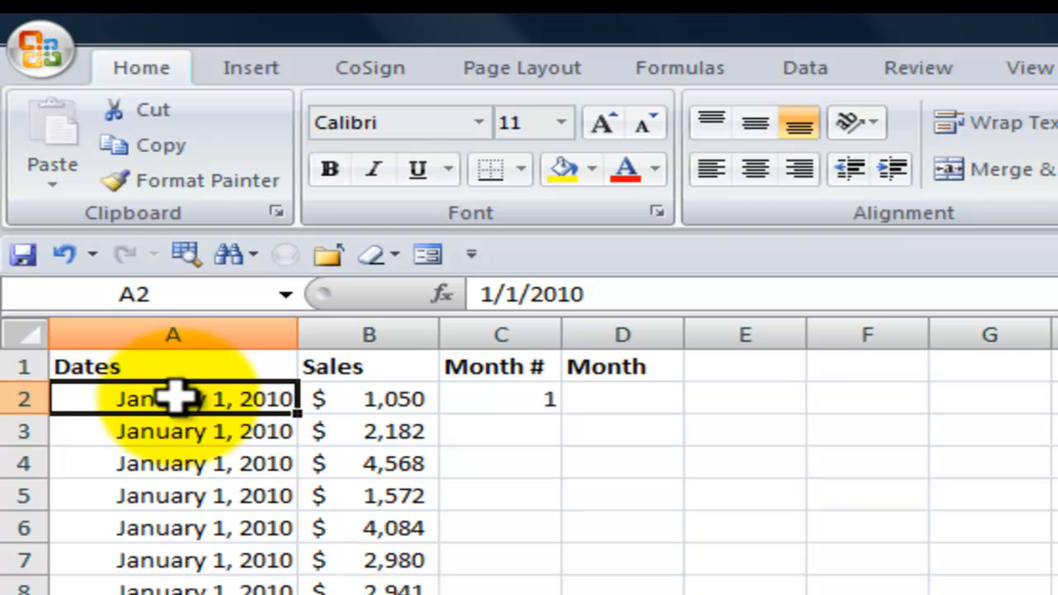
pyautogui.write('2/1/20')
pyautogui.write('15')
pyautogui.hotkey('ctrl', 'Return')
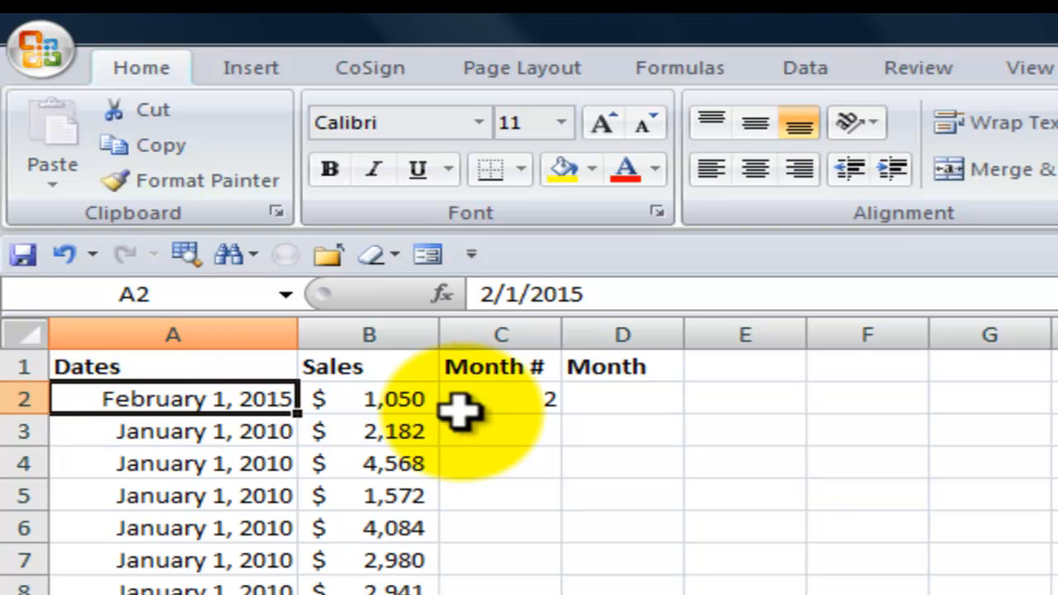
pyautogui.click(520, 402)
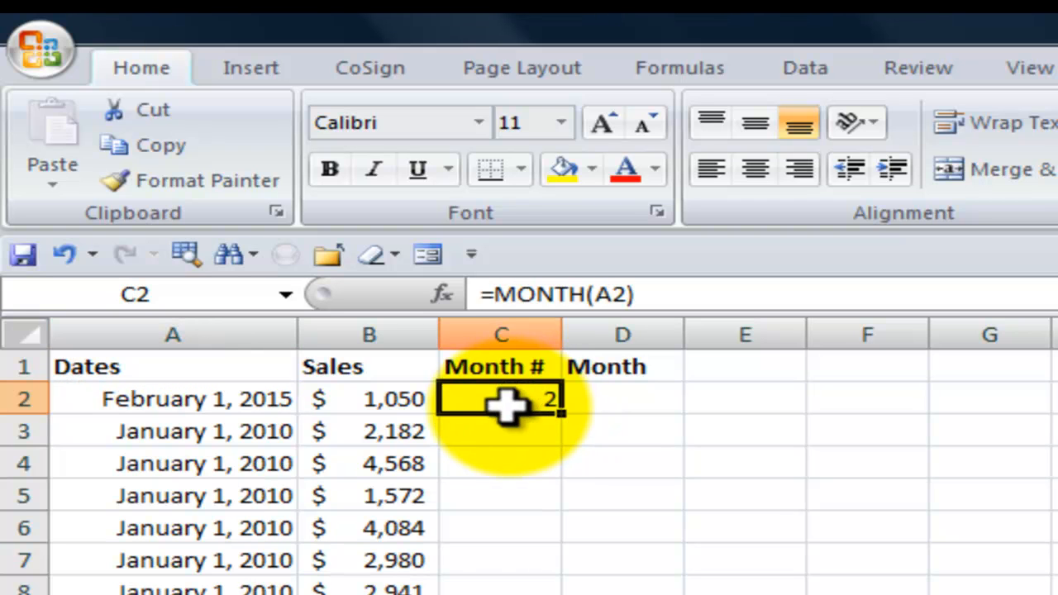
pyautogui.hotkey('ctrl', 'z')
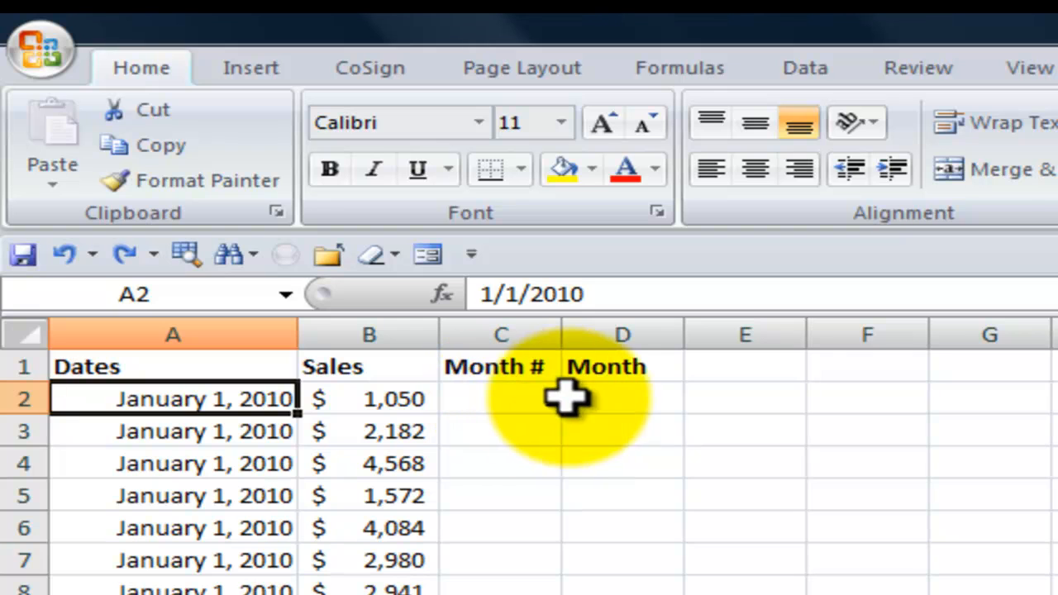
# - Start a CHOOSE formula in cell D2 with its function arguments form, using C2 as the index number
pyautogui.click(608, 400)
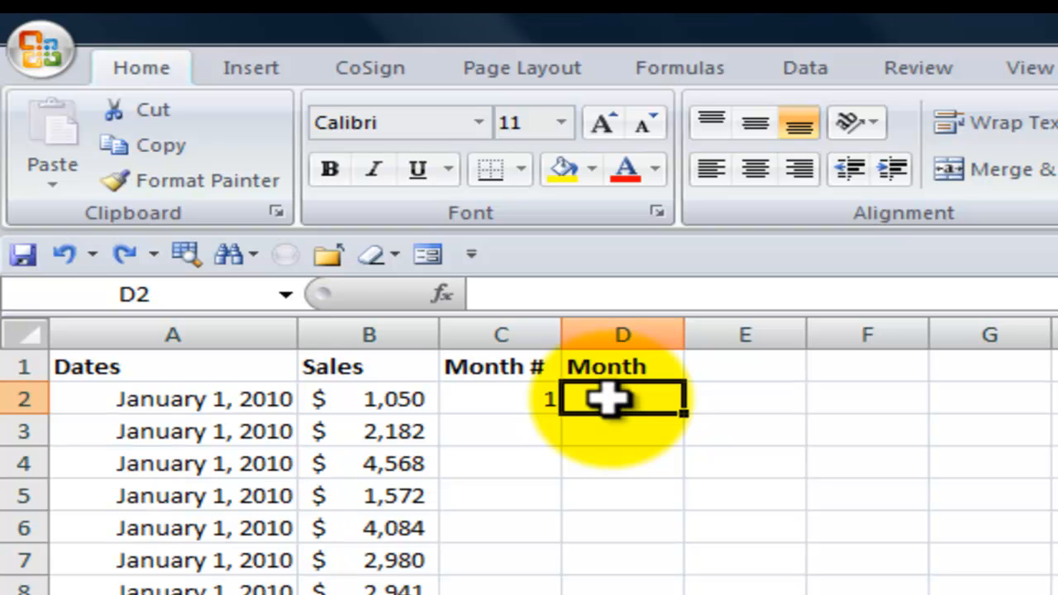
pyautogui.write('=choose')
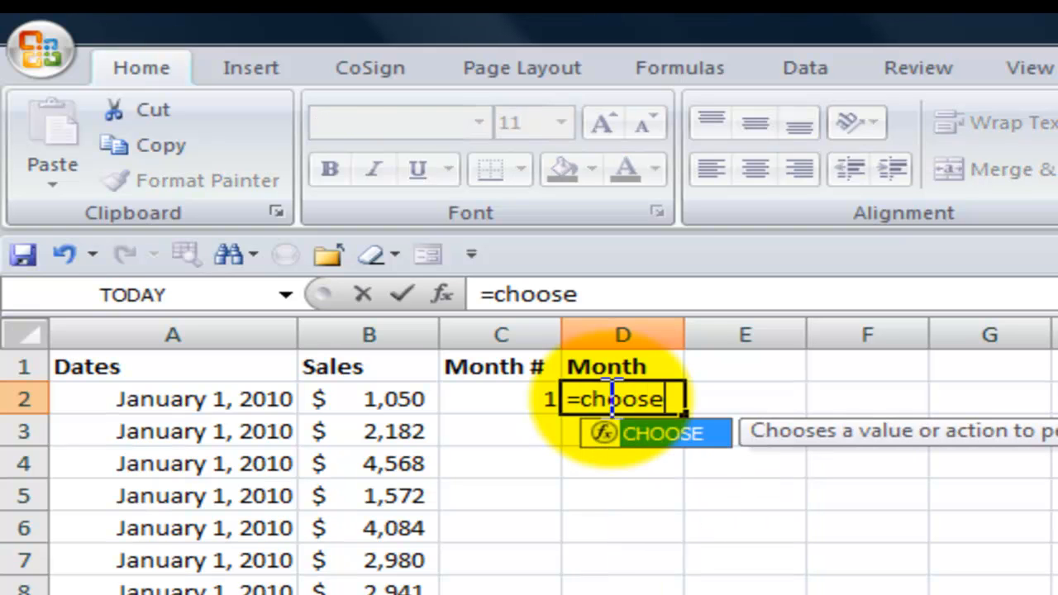
pyautogui.press('Tab')
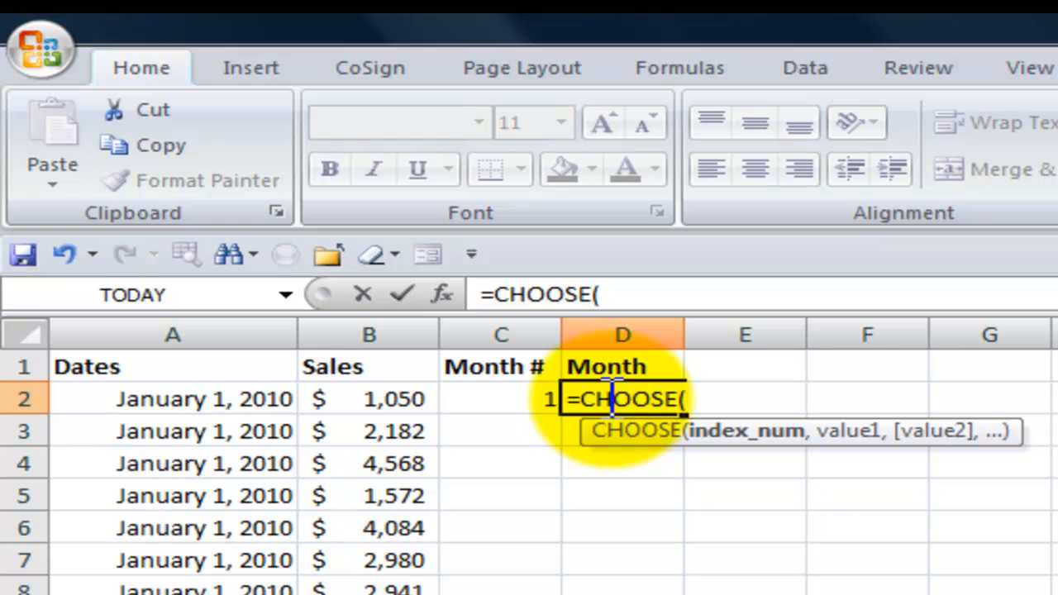
pyautogui.hotkey('ctrl', 'a')
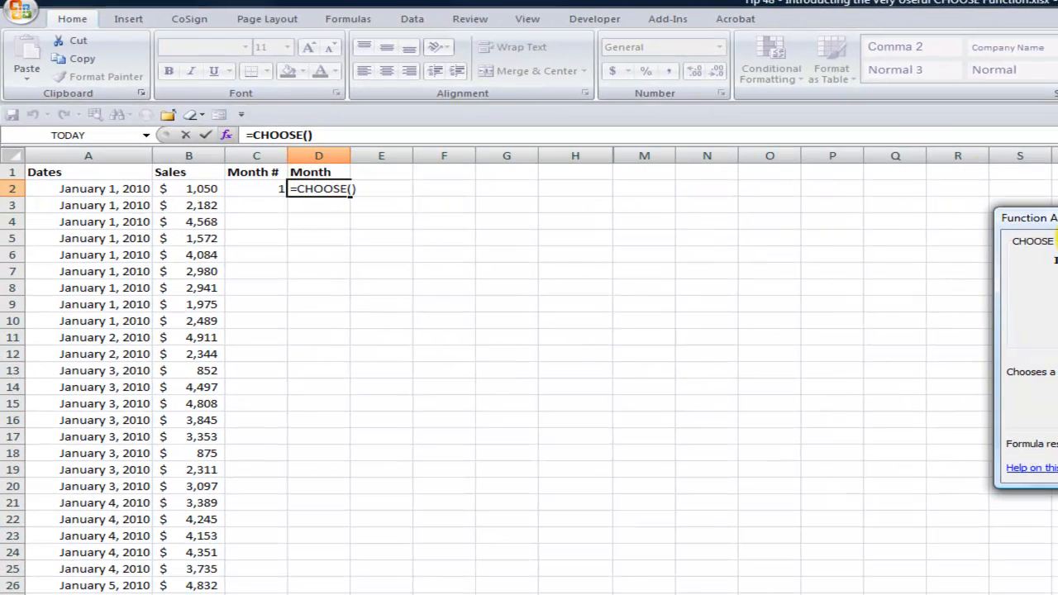
pyautogui.moveTo(1057, 229); pyautogui.dragTo(503, 190)
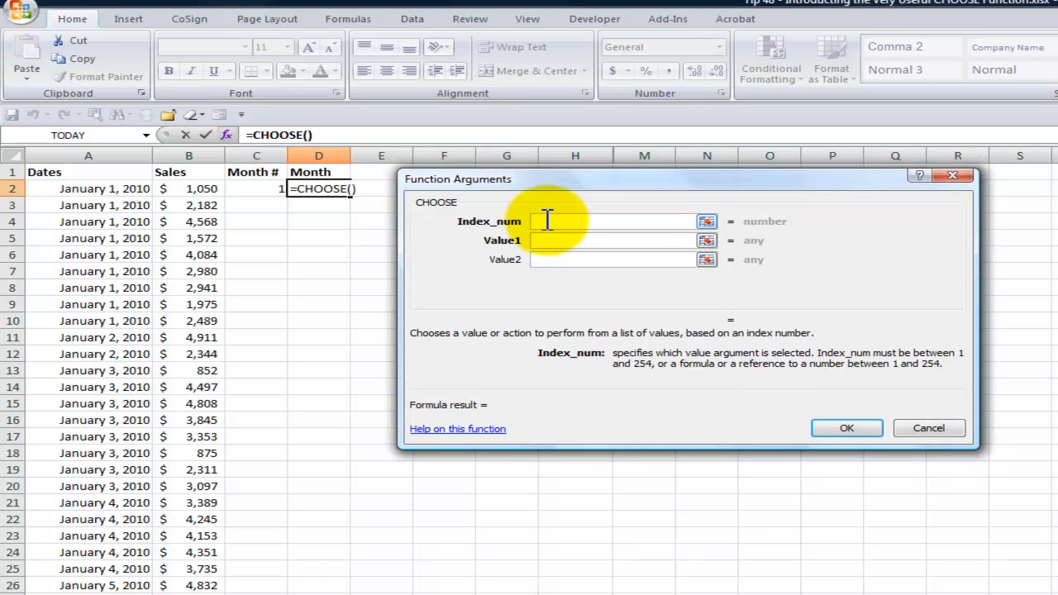
pyautogui.click(259, 188)
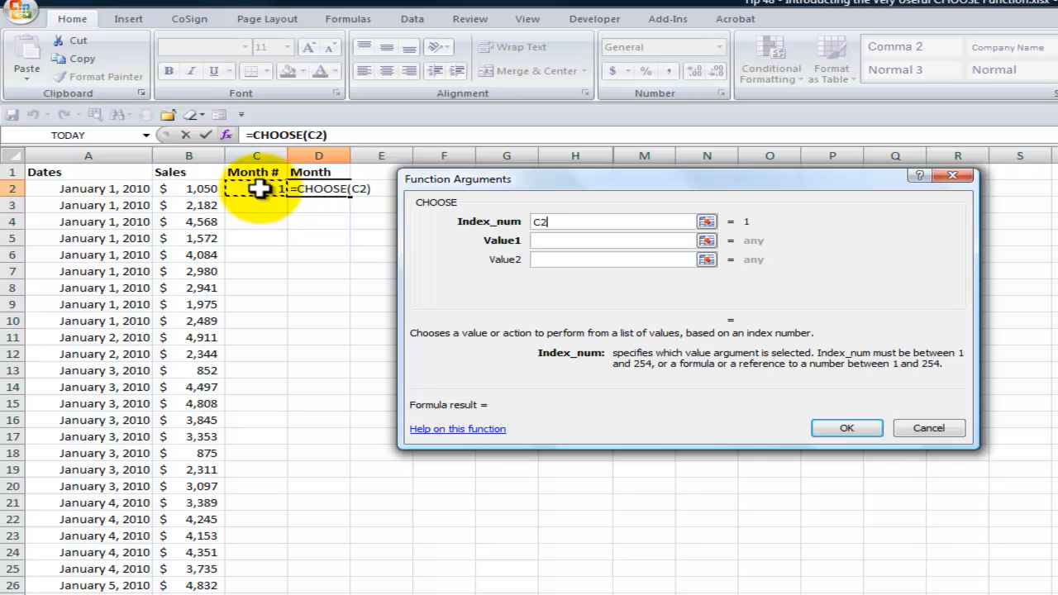
# - Enter January, February and March as Value1 to Value3 of the CHOOSE function
pyautogui.click(539, 240)
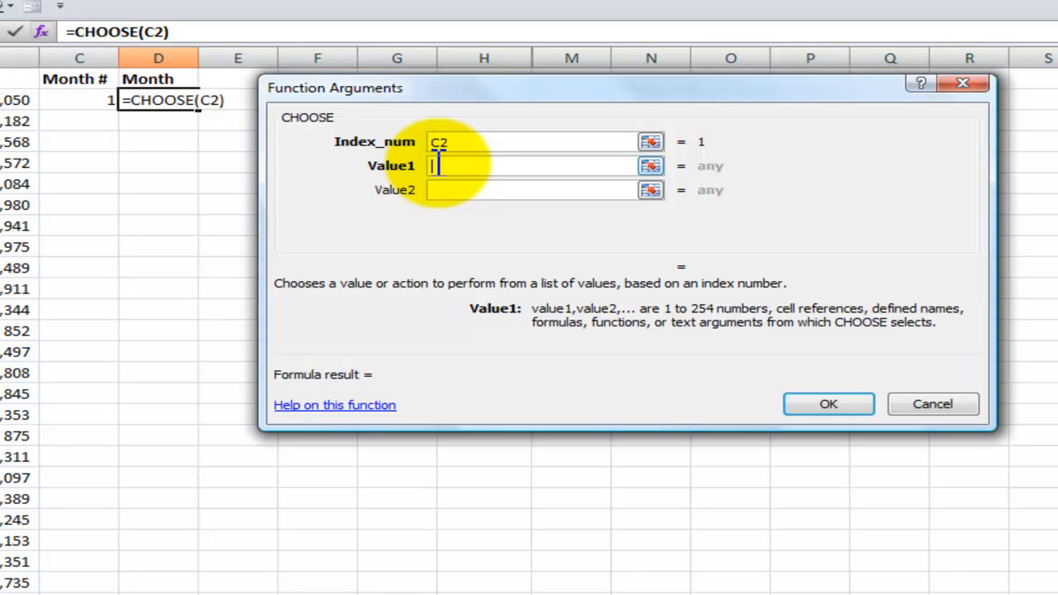
pyautogui.write('January')
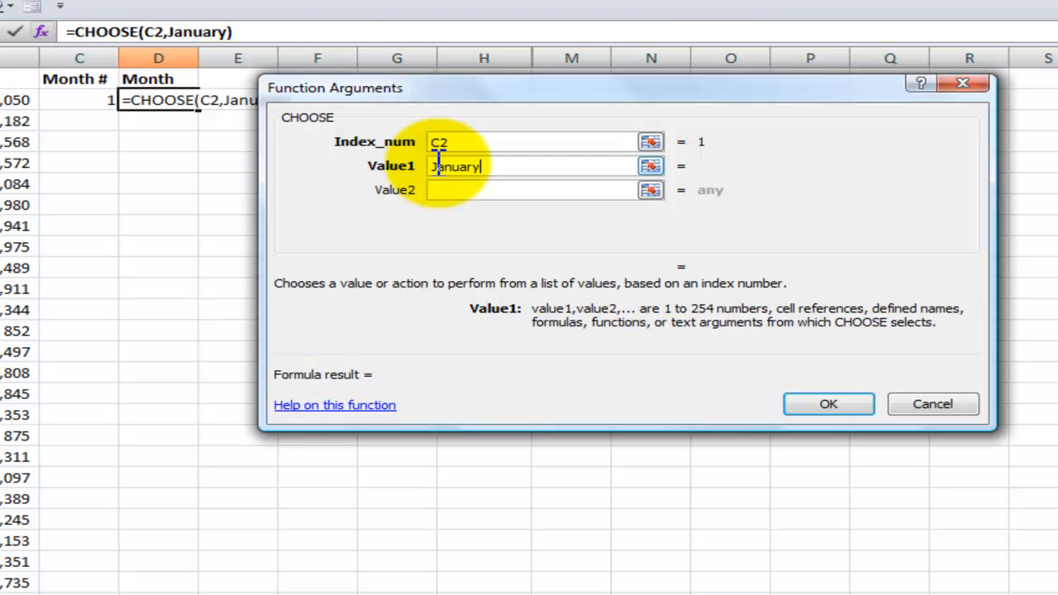
pyautogui.press('Tab')
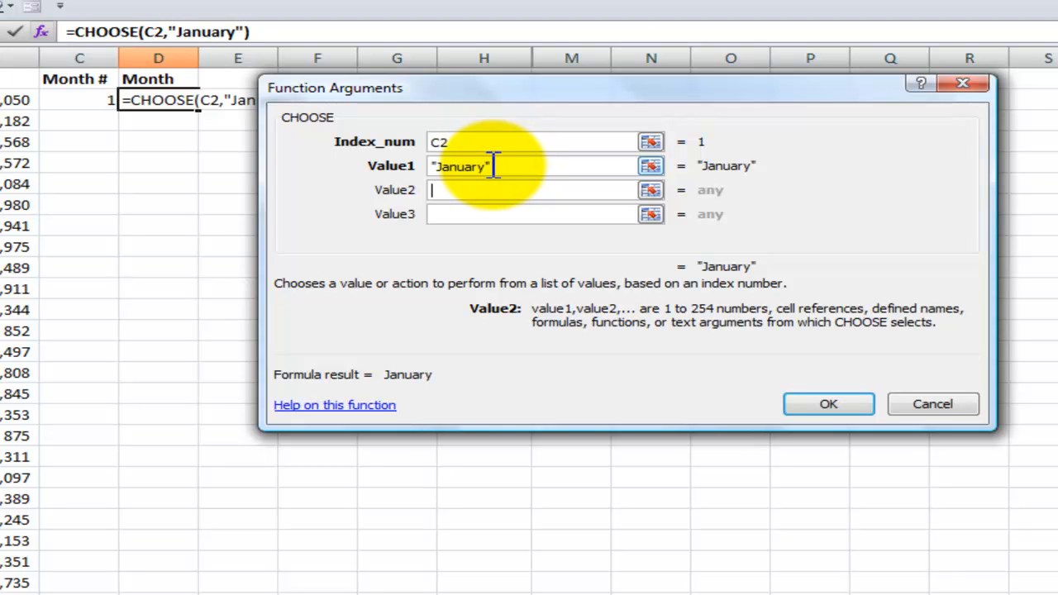
pyautogui.write('February')
pyautogui.press('Tab')
pyautogui.write('March')
pyautogui.press('Tab')
# - Enter April, May and June as Value4 to Value6 of the CHOOSE function
pyautogui.write('Apr')
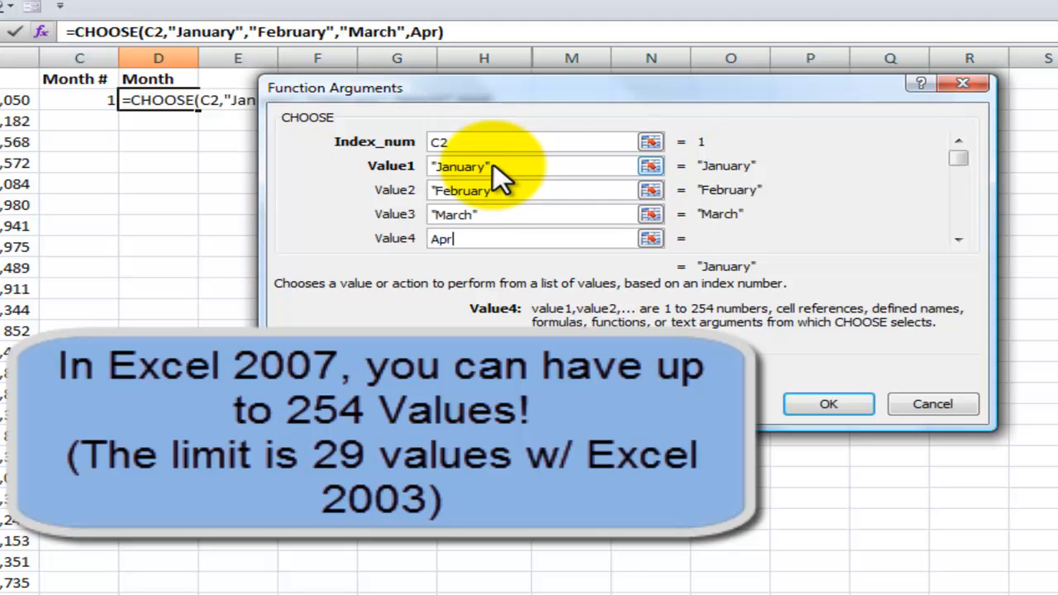
pyautogui.write('il",Ma')
pyautogui.press('Tab')
pyautogui.write('May')
pyautogui.press('Tab')
pyautogui.write('June')
pyautogui.press('Tab')
# - Enter July, August and September as Value7 to Value9 of the CHOOSE function
pyautogui.write('July')
pyautogui.press('Tab')
pyautogui.write('August')
pyautogui.press('Tab')
pyautogui.write('September')
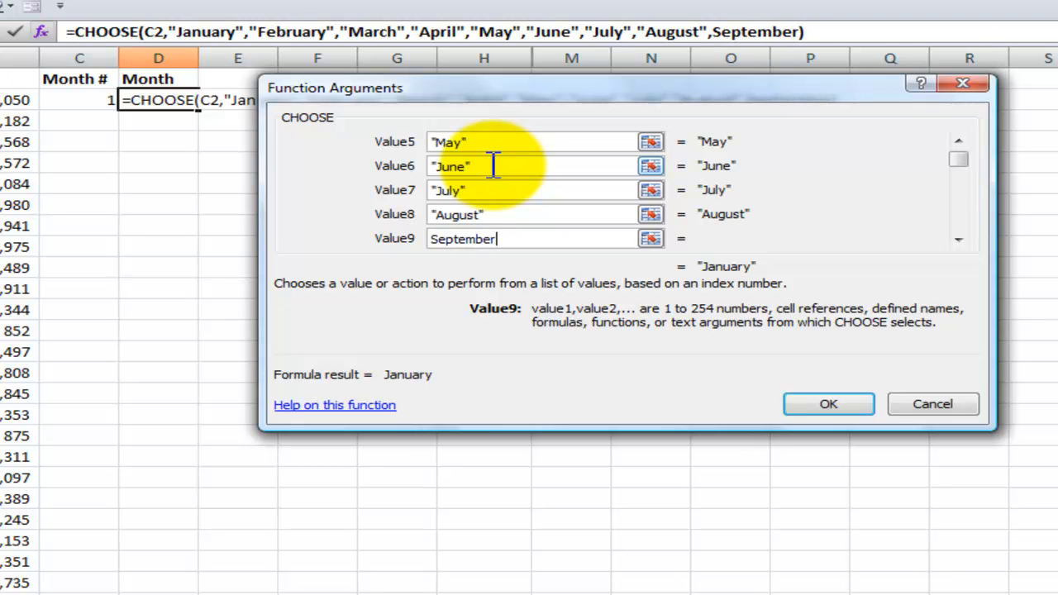
pyautogui.press('Tab')
# - Enter October, November and December as Value10 to Value12 and accept the CHOOSE formula
pyautogui.write('October')
pyautogui.press('Tab')
pyautogui.write('November')
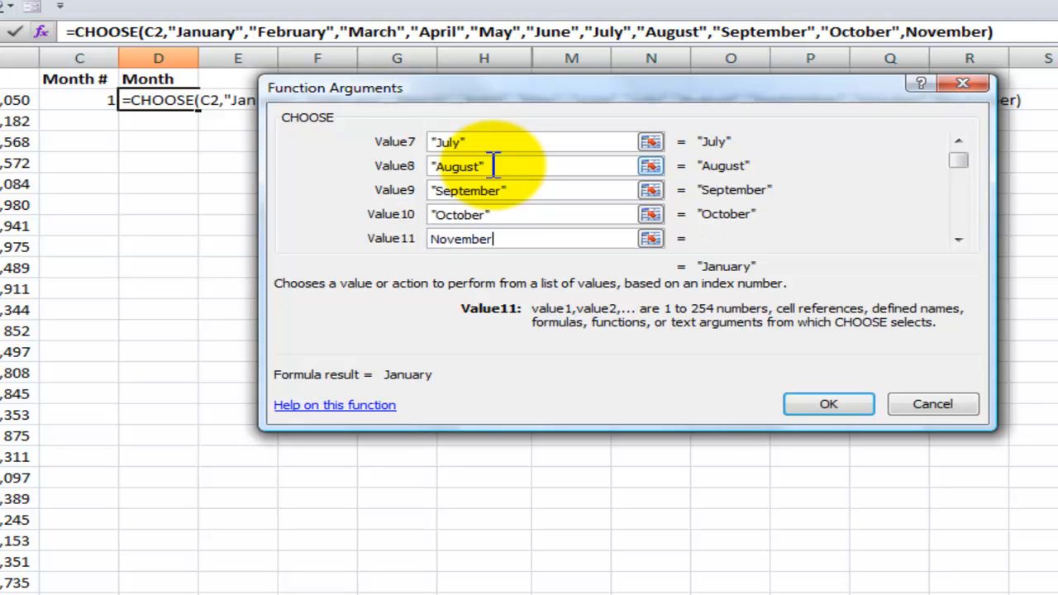
pyautogui.press('Tab')
pyautogui.write('December')
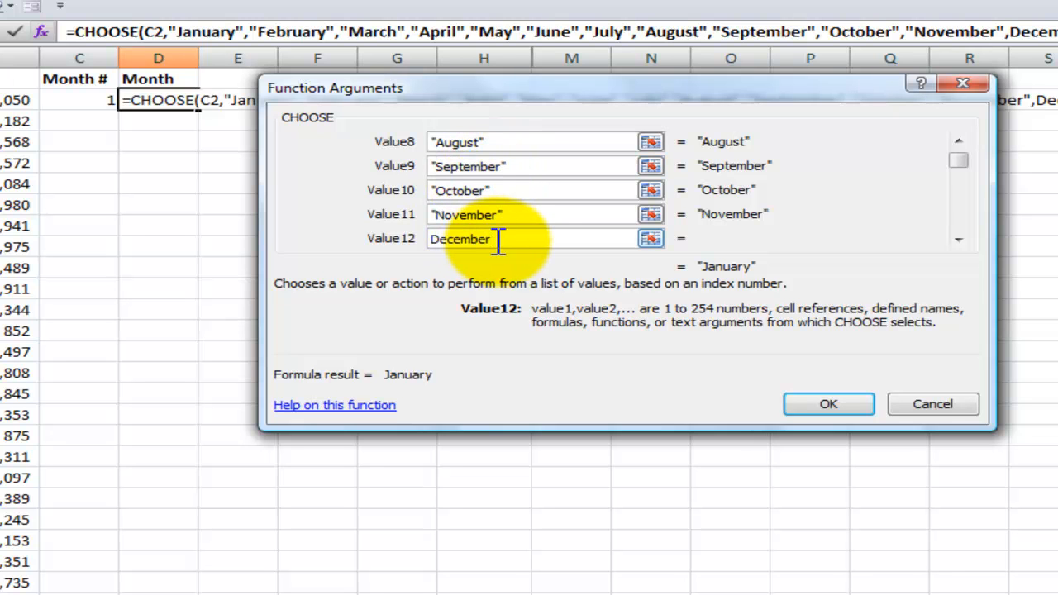
pyautogui.click(827, 406)
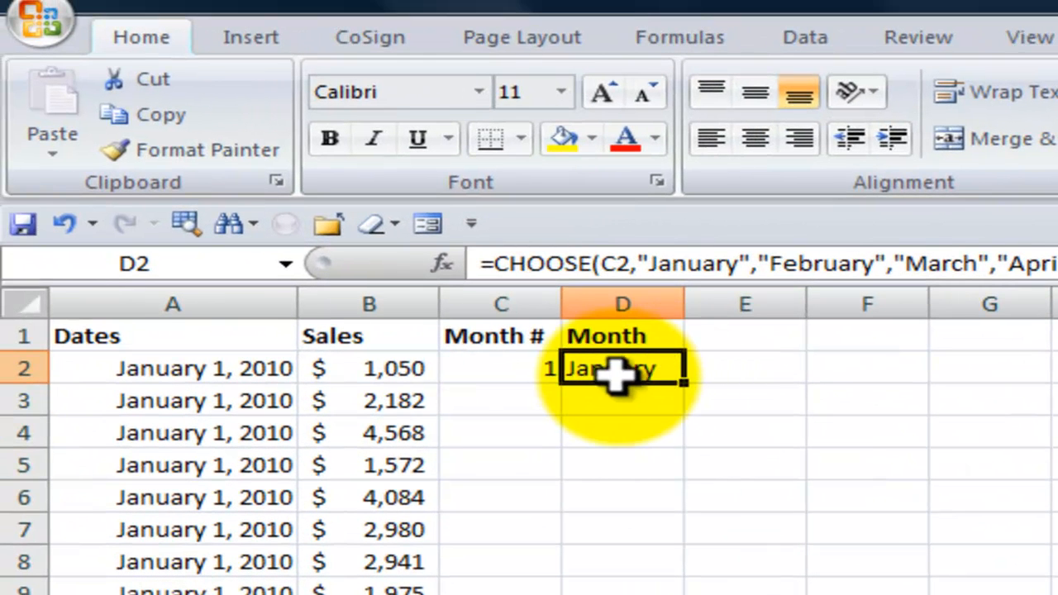
# - Fill the formulas in C2:D2 down the Month # and Month columns for all data rows
pyautogui.click(509, 368)
pyautogui.moveTo(555, 368); pyautogui.dragTo(678, 385)
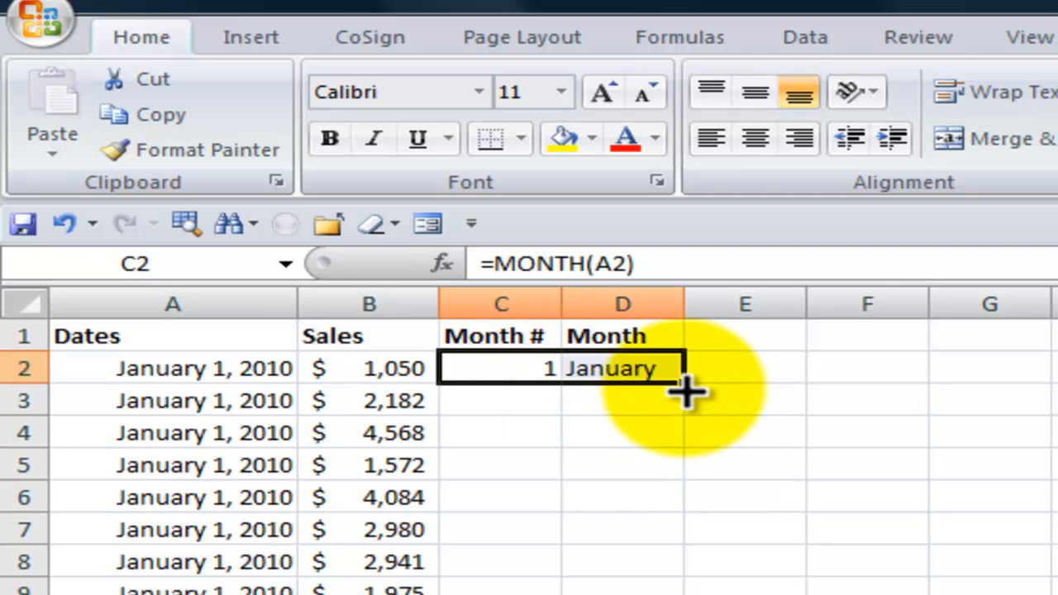
pyautogui.doubleClick(683, 385)
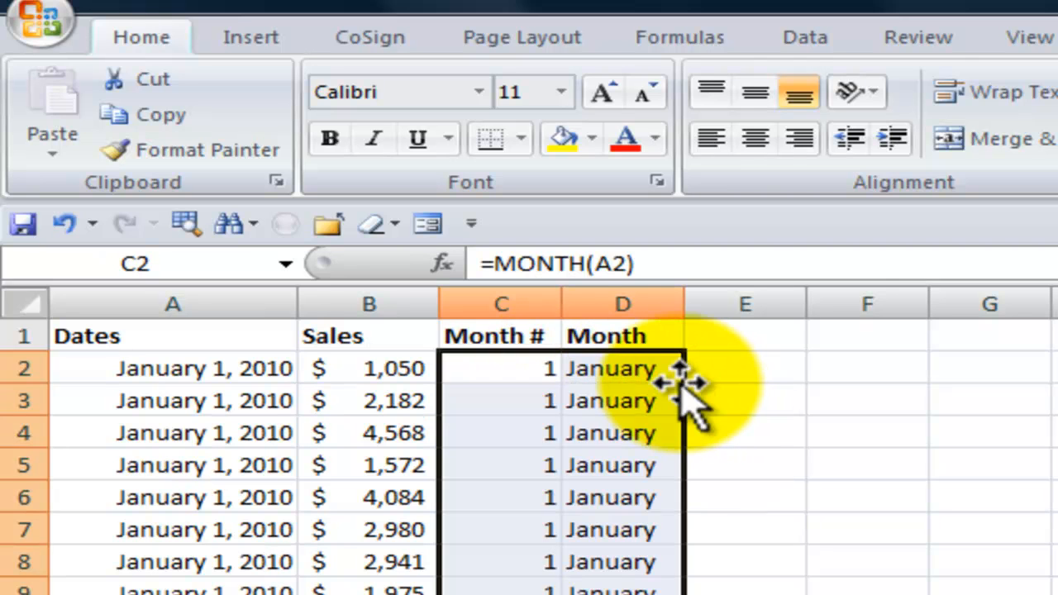
# - Check the filled month names down the Month column and return to the start of the sheet
pyautogui.click(638, 455)
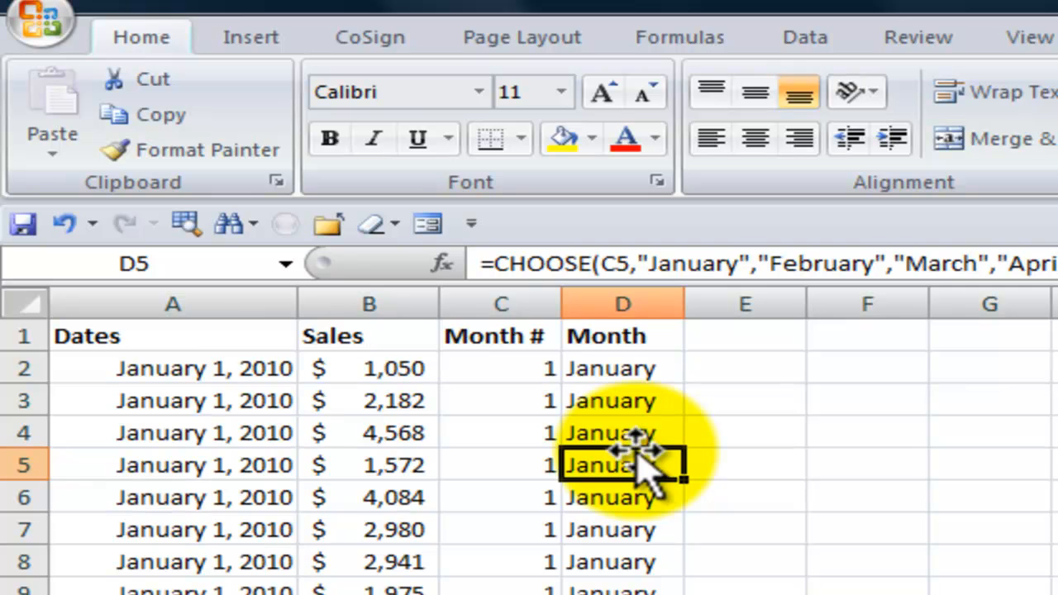
pyautogui.press('pagedown')
pyautogui.press('pagedown')
pyautogui.press('pagedown')
pyautogui.press('pagedown')
pyautogui.press('pagedown')
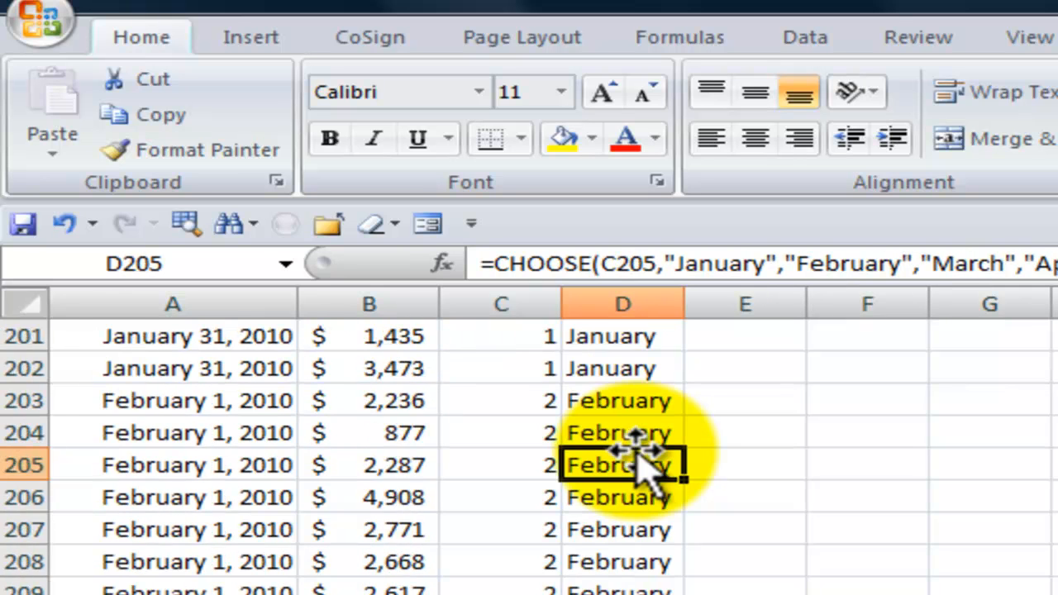
pyautogui.press('pagedown')
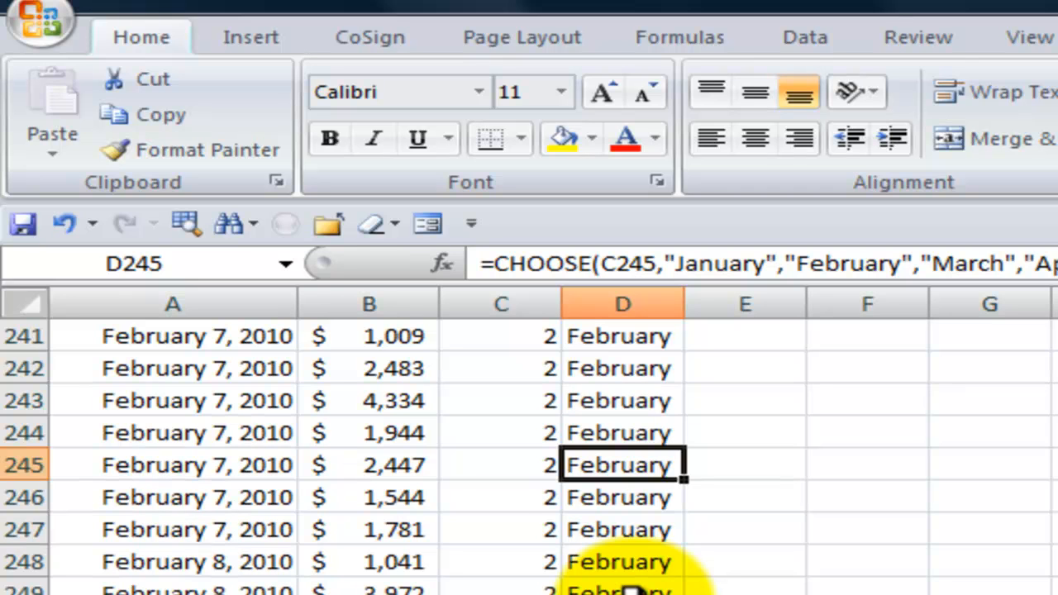
pyautogui.hotkey('ctrl', 'Home')
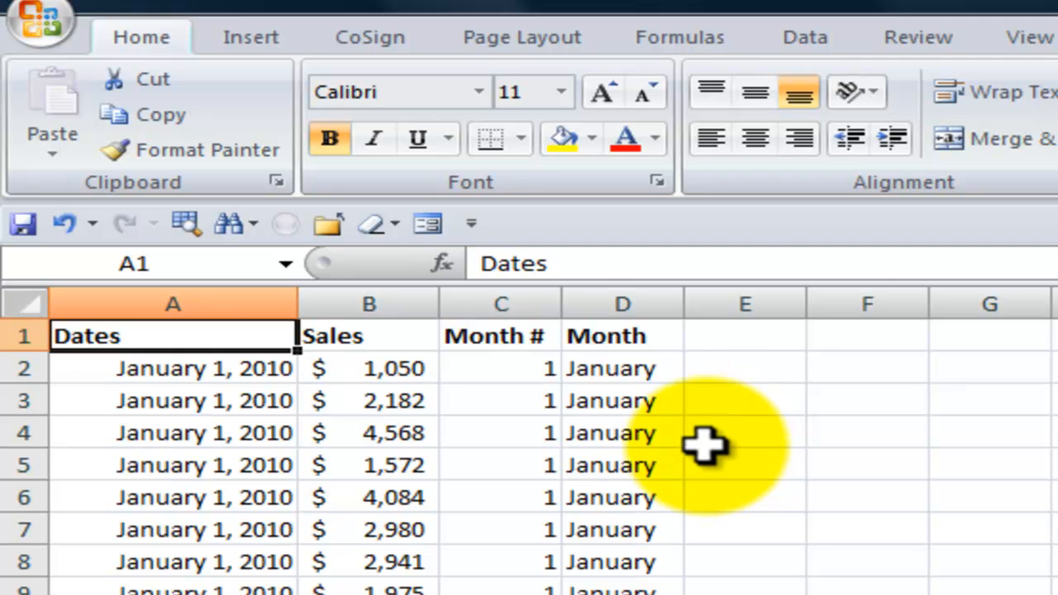
# - Review the date and sales values in A3:B3 and the CHOOSE formula in cell D2 without changing it
pyautogui.click(201, 404)
pyautogui.moveTo(201, 404); pyautogui.dragTo(319, 398)
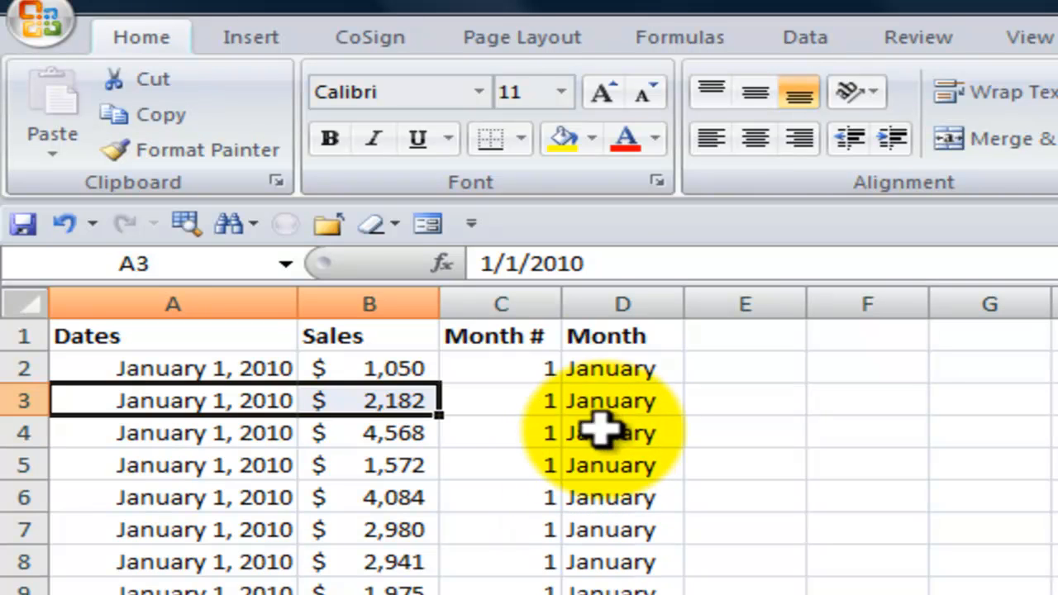
pyautogui.doubleClick(607, 371)
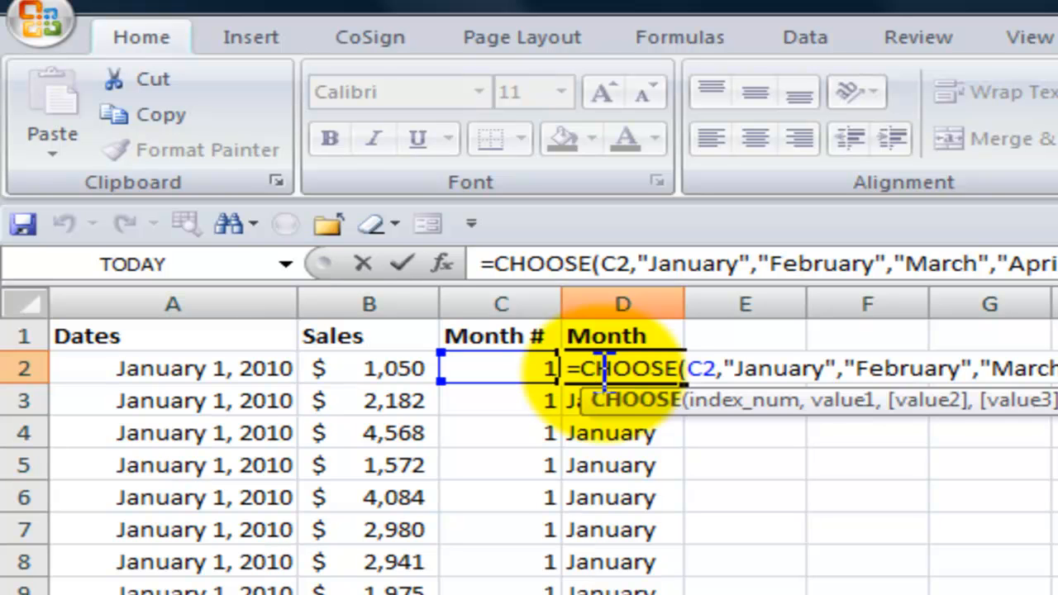
pyautogui.hotkey('ctrl', 'Return')
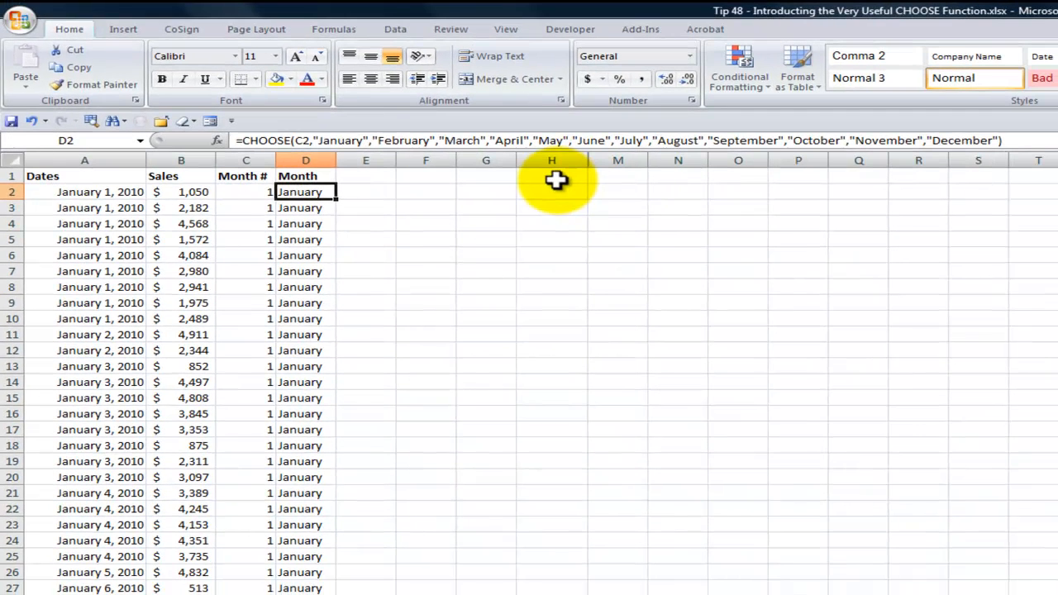
# - Unhide the columns between H and M, and review the first rating in I2 and the first label in L1
pyautogui.moveTo(565, 157); pyautogui.dragTo(635, 159)
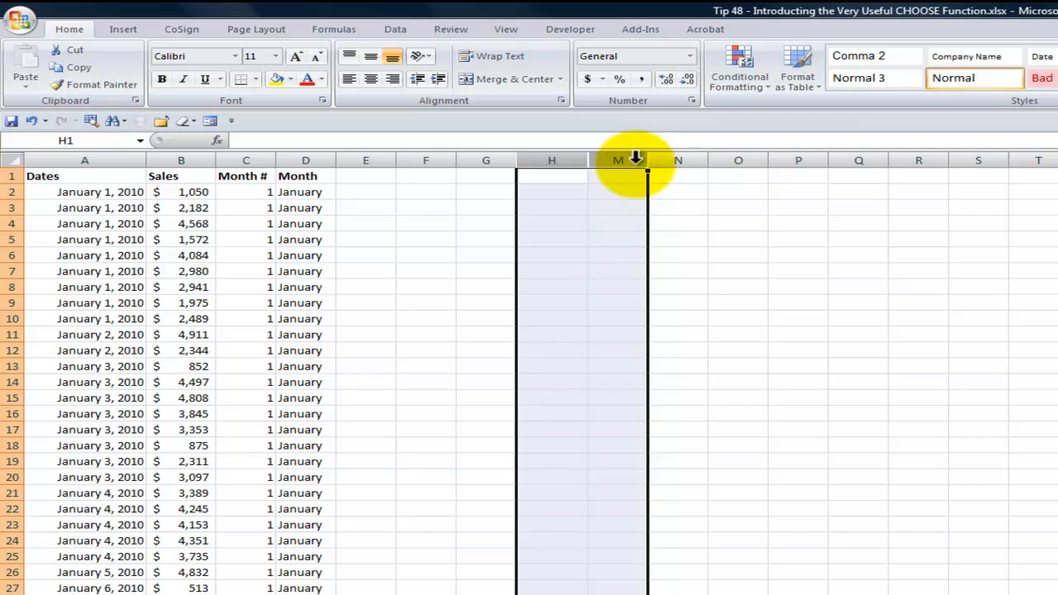
pyautogui.rightClick(635, 158)
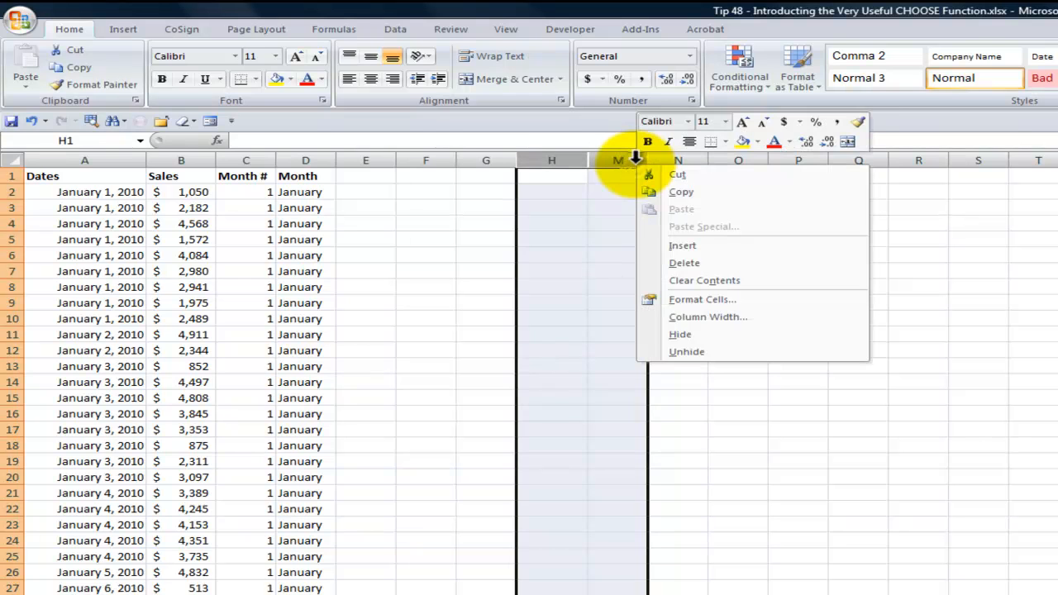
pyautogui.click(694, 352)
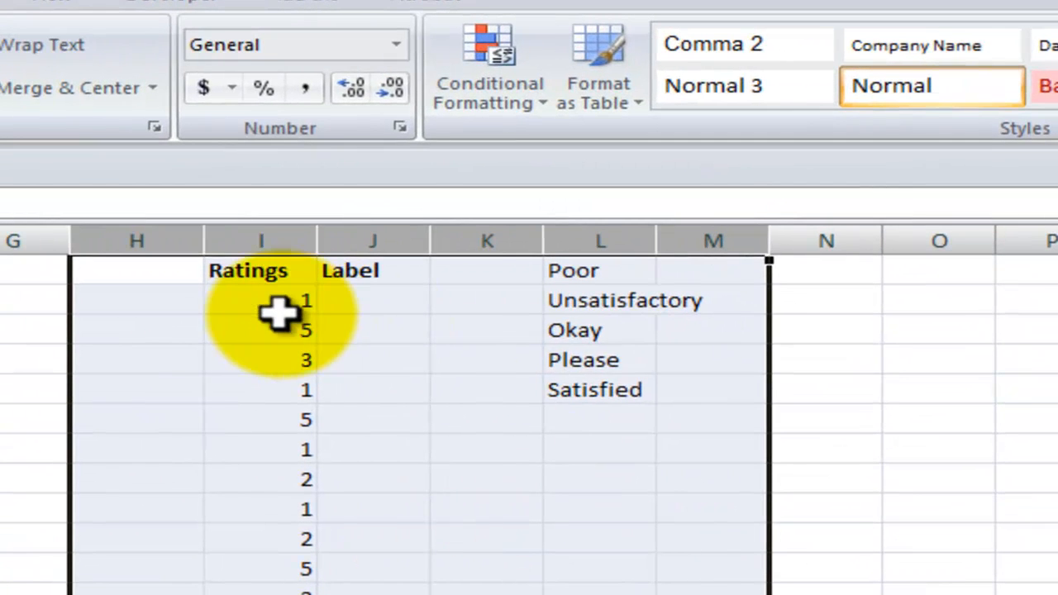
pyautogui.click(263, 303)
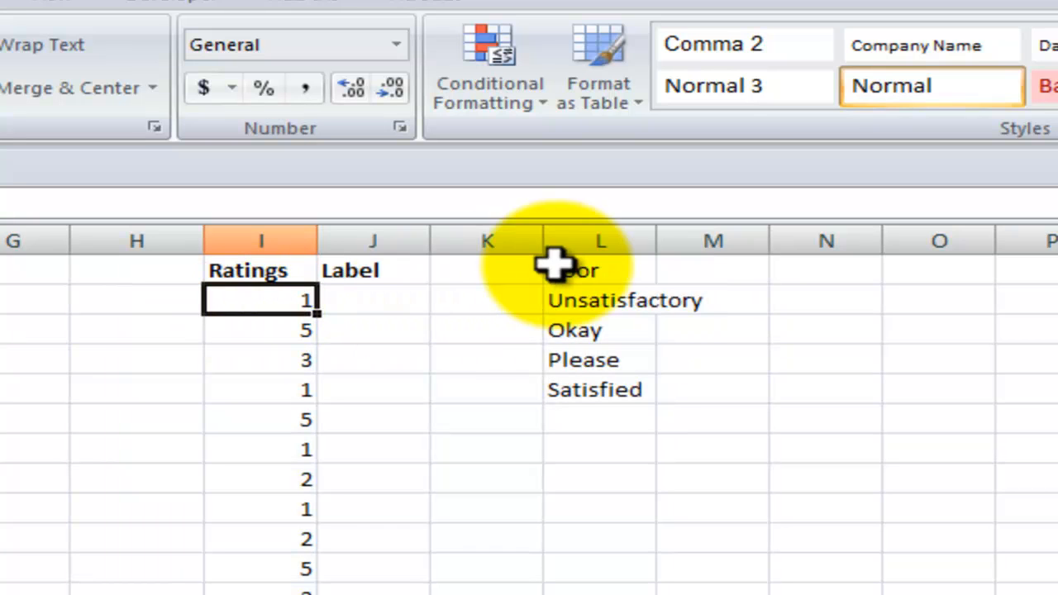
pyautogui.click(584, 270)
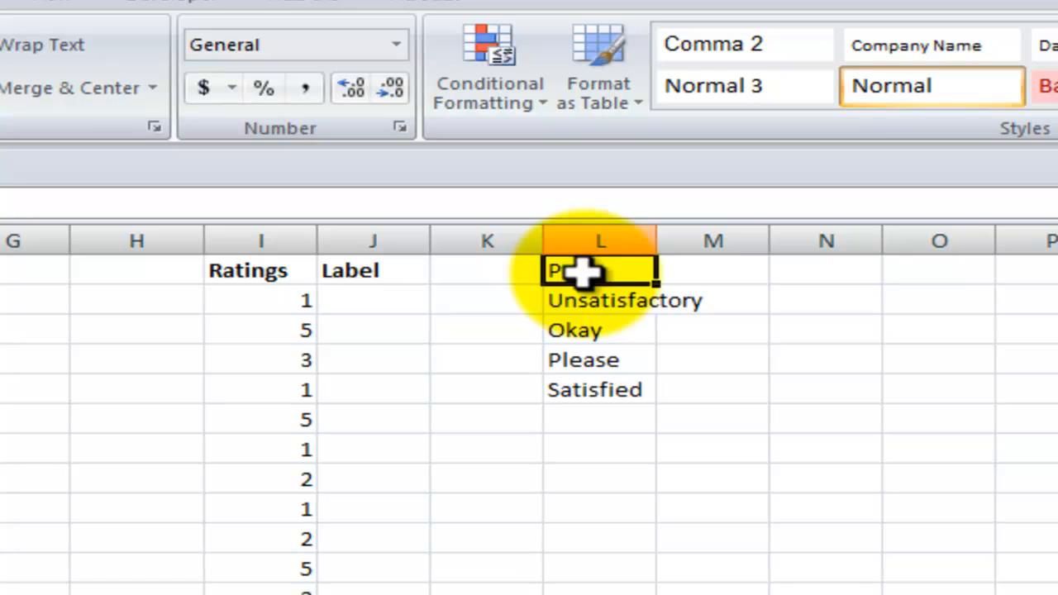
# - Start a CHOOSE function in J2 with its arguments dialog and set the index number to rating cell I2
pyautogui.click(381, 302)
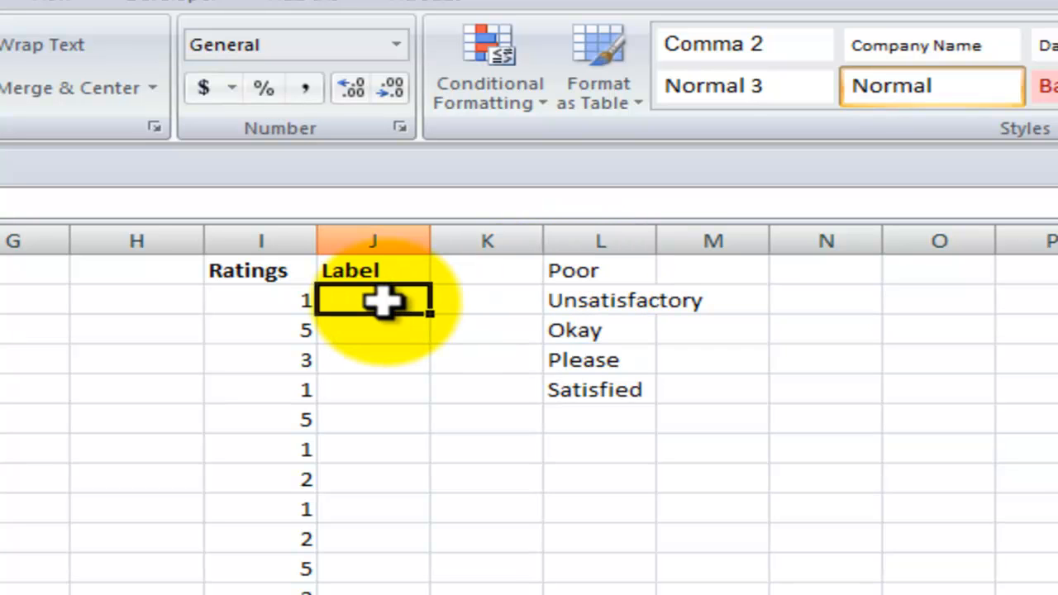
pyautogui.click(604, 271)
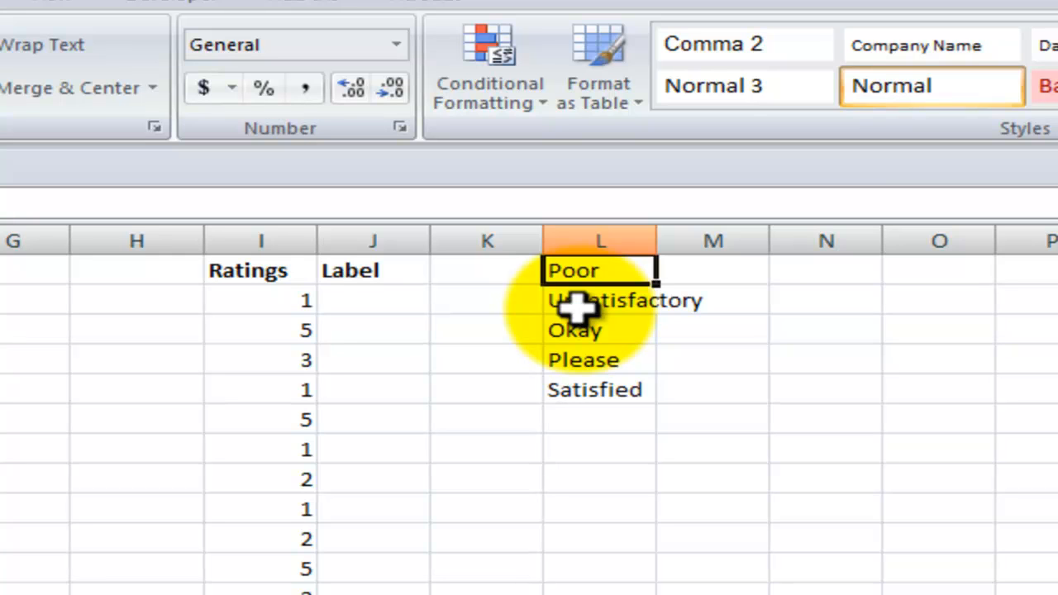
pyautogui.click(370, 304)
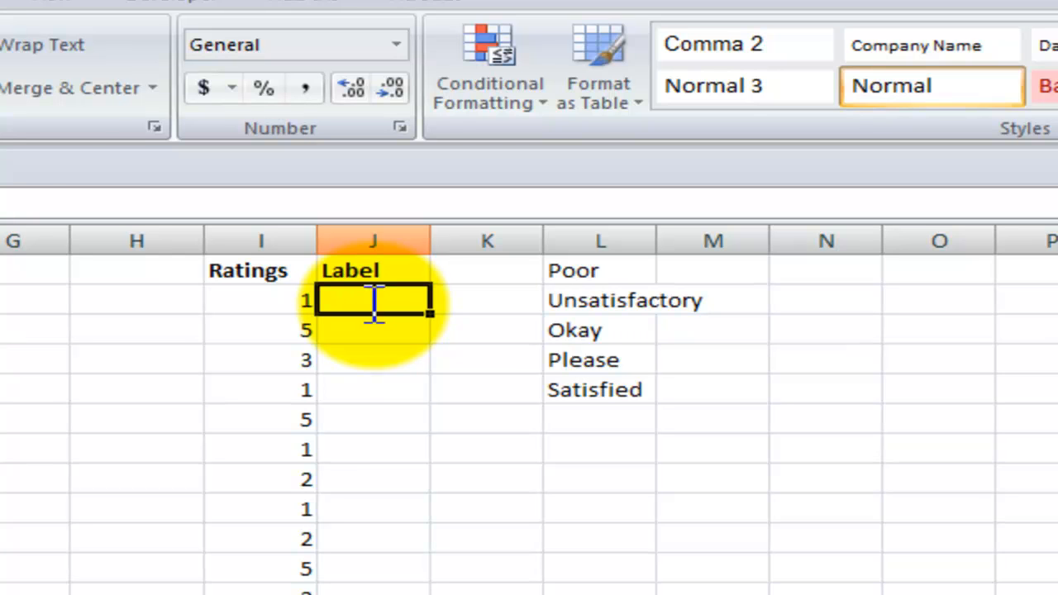
pyautogui.write('=choos')
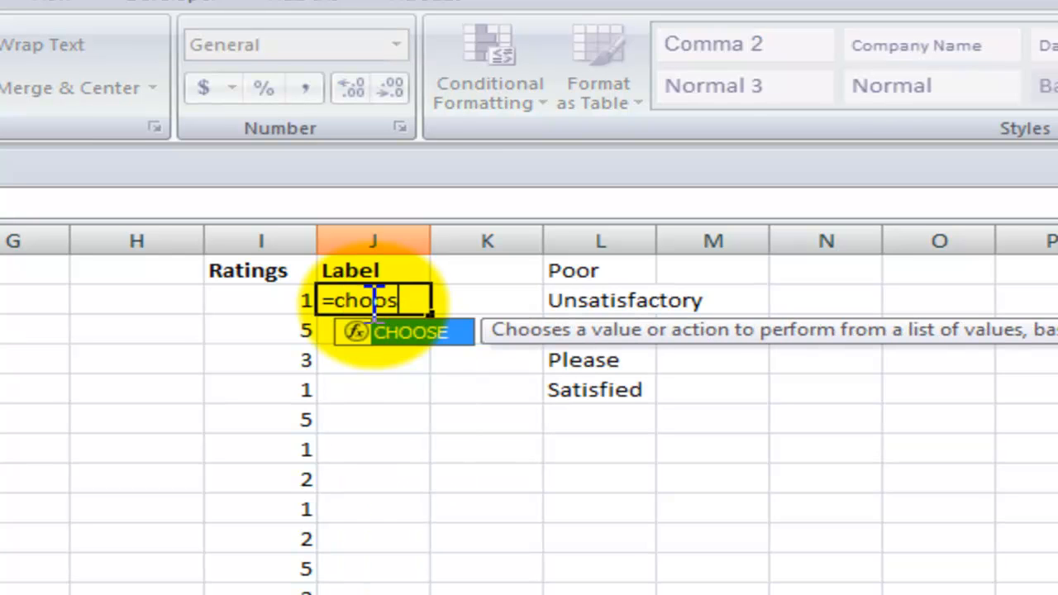
pyautogui.press('Tab')
pyautogui.hotkey('ctrl', 'a')
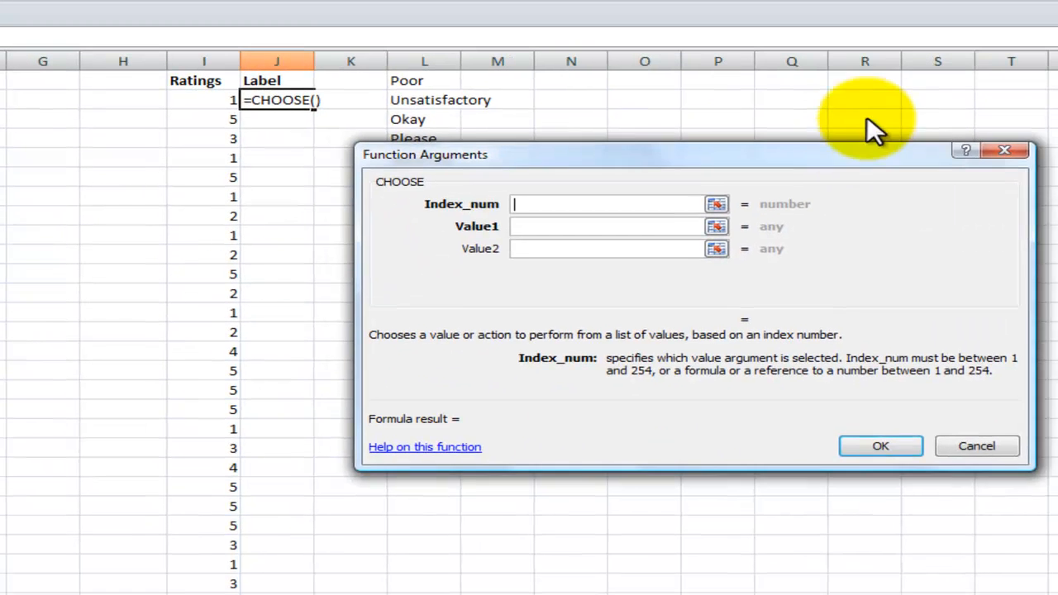
pyautogui.moveTo(868, 116); pyautogui.dragTo(885, 79)
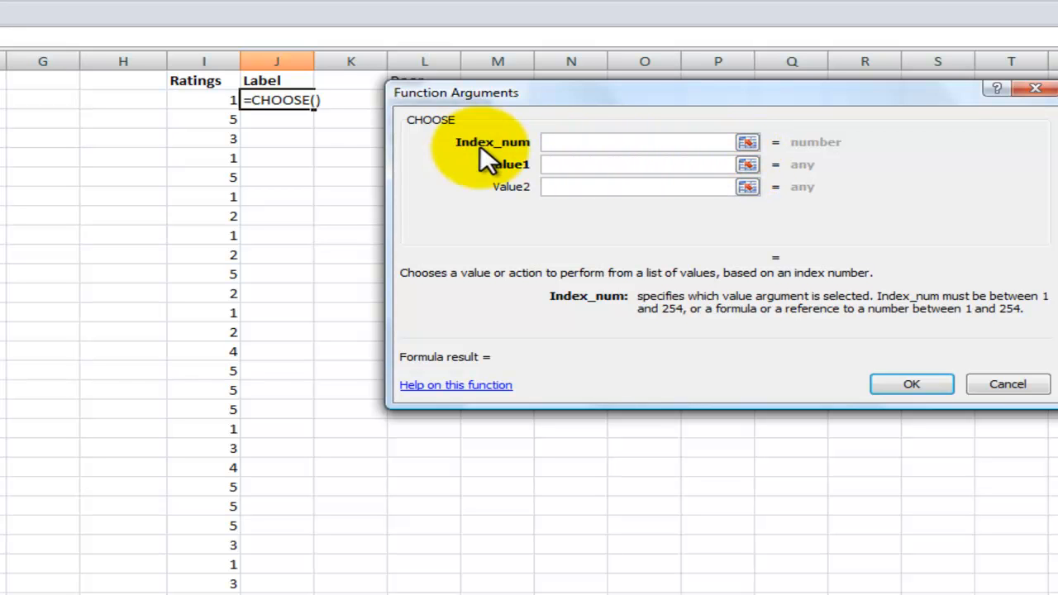
pyautogui.click(209, 101)
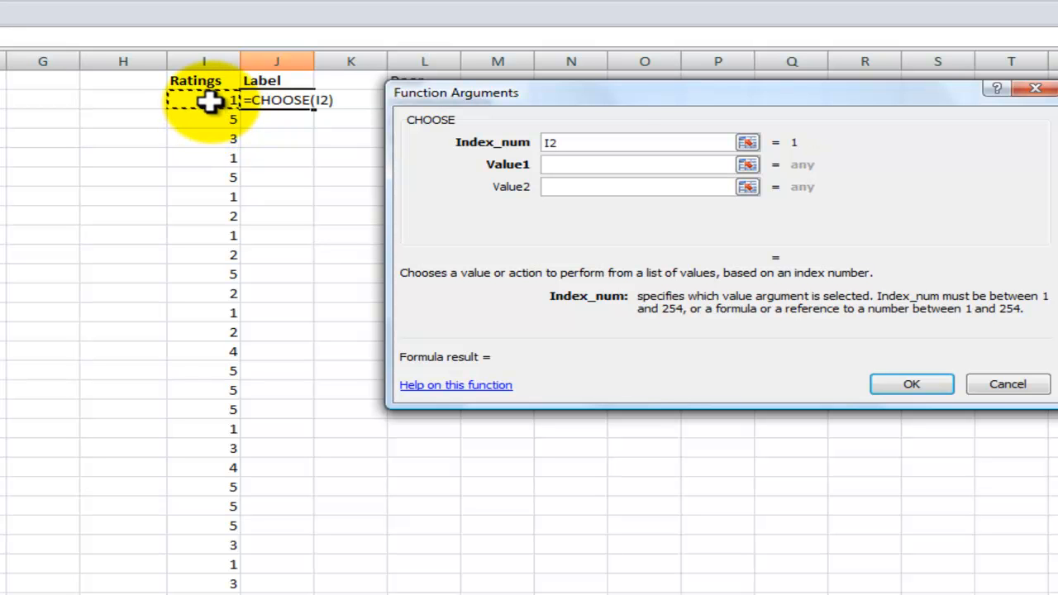
# - Set Value1 and Value2 of the CHOOSE function to the absolute references $L$1 and $L$2
pyautogui.moveTo(627, 83); pyautogui.dragTo(754, 76)
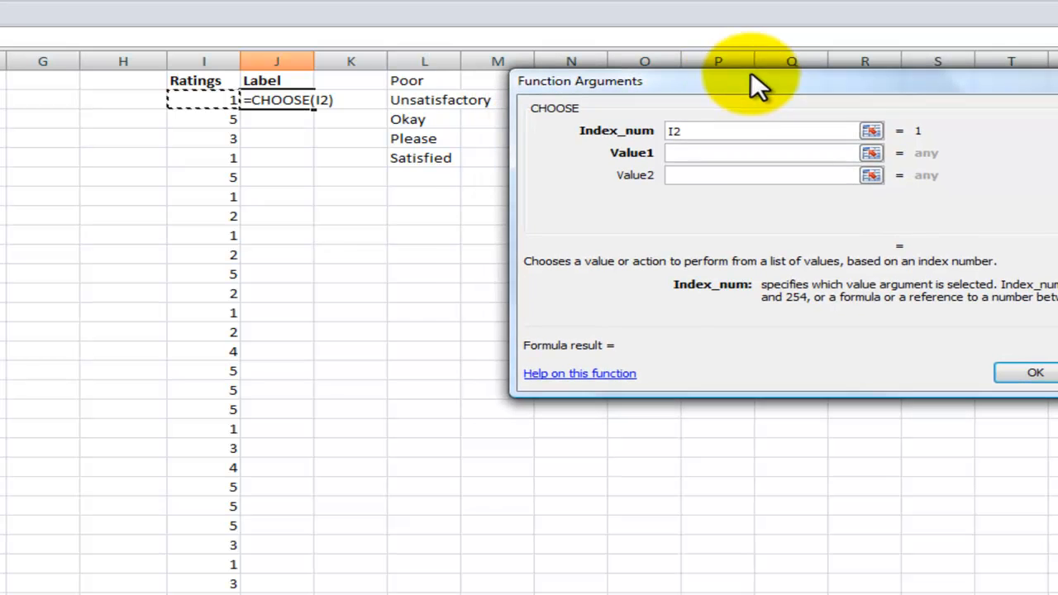
pyautogui.click(680, 156)
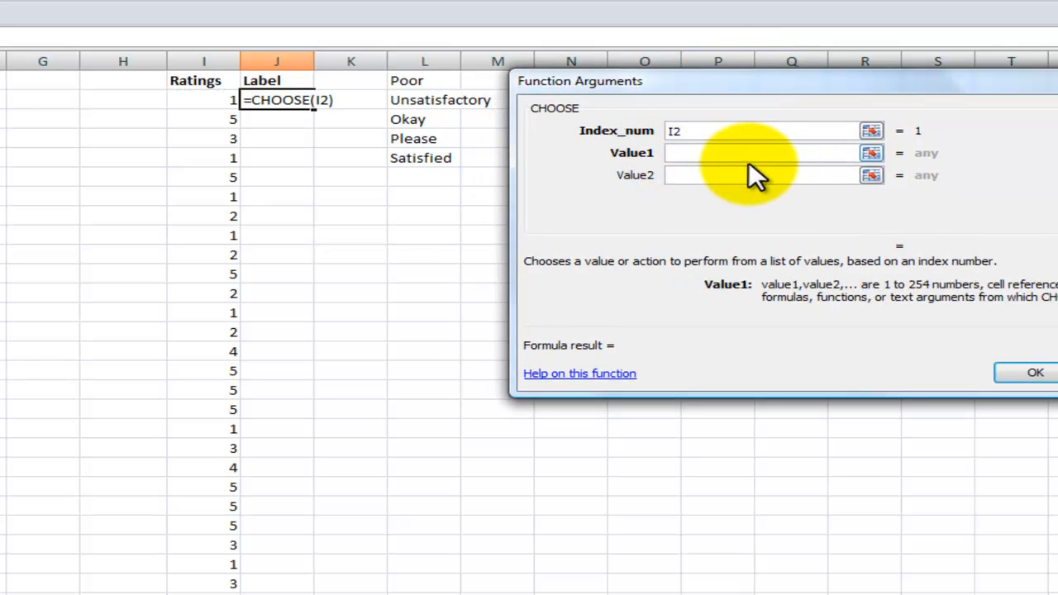
pyautogui.click(430, 83)
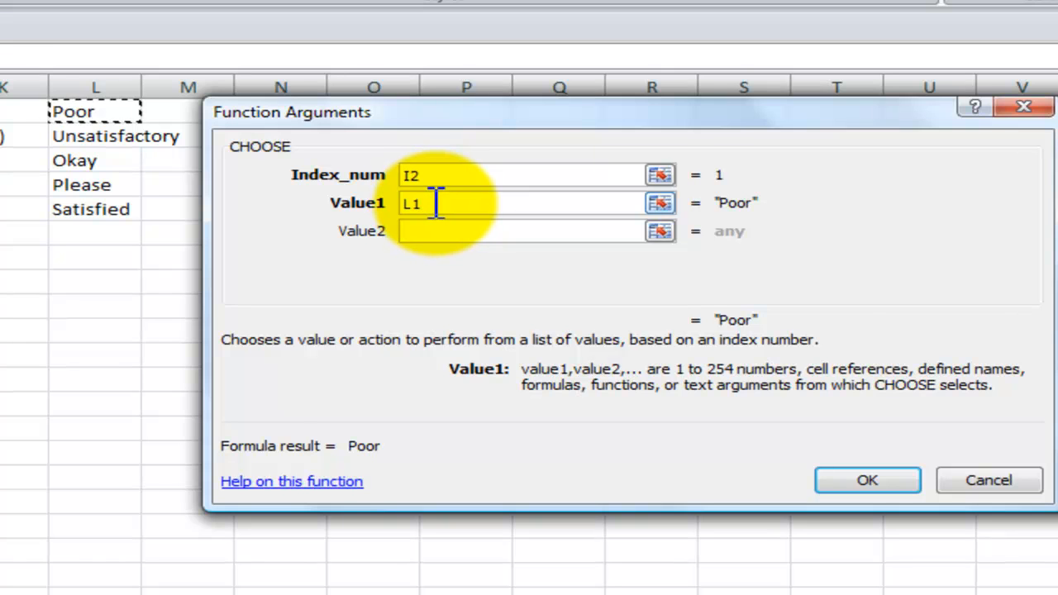
pyautogui.press('F4')
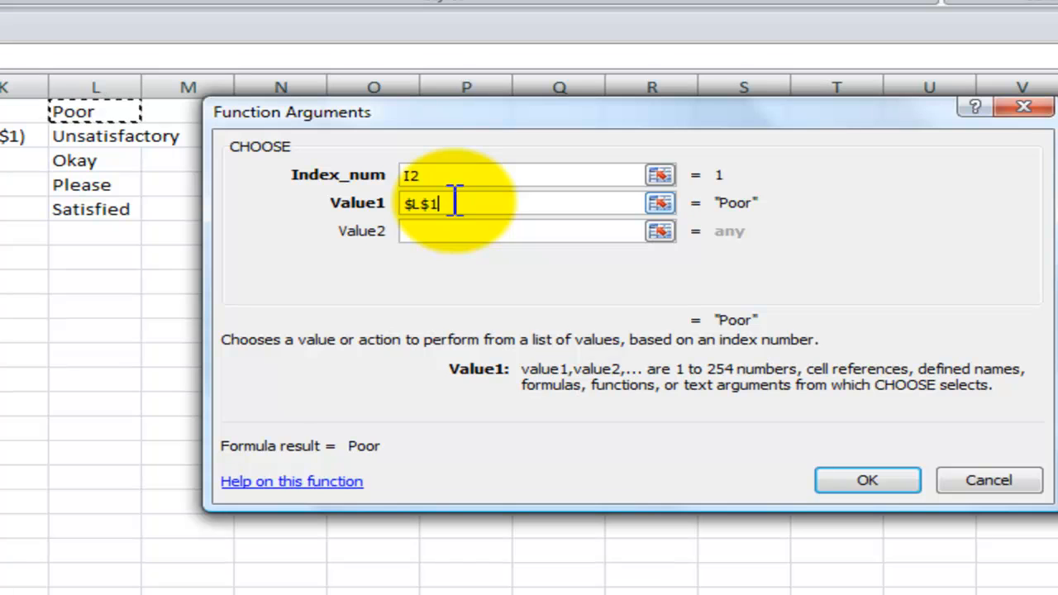
pyautogui.click(438, 231)
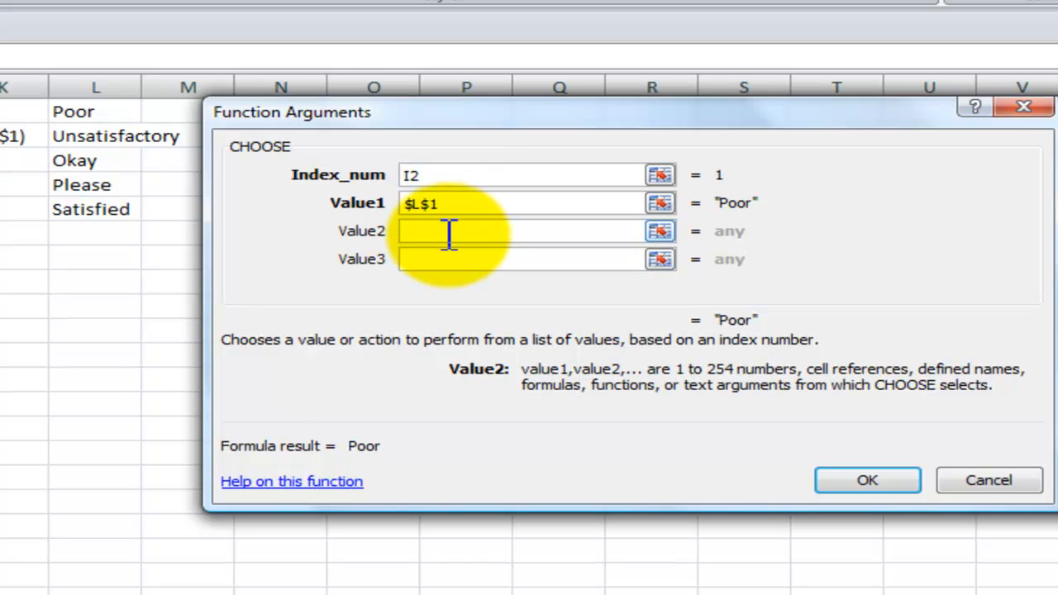
pyautogui.click(95, 139)
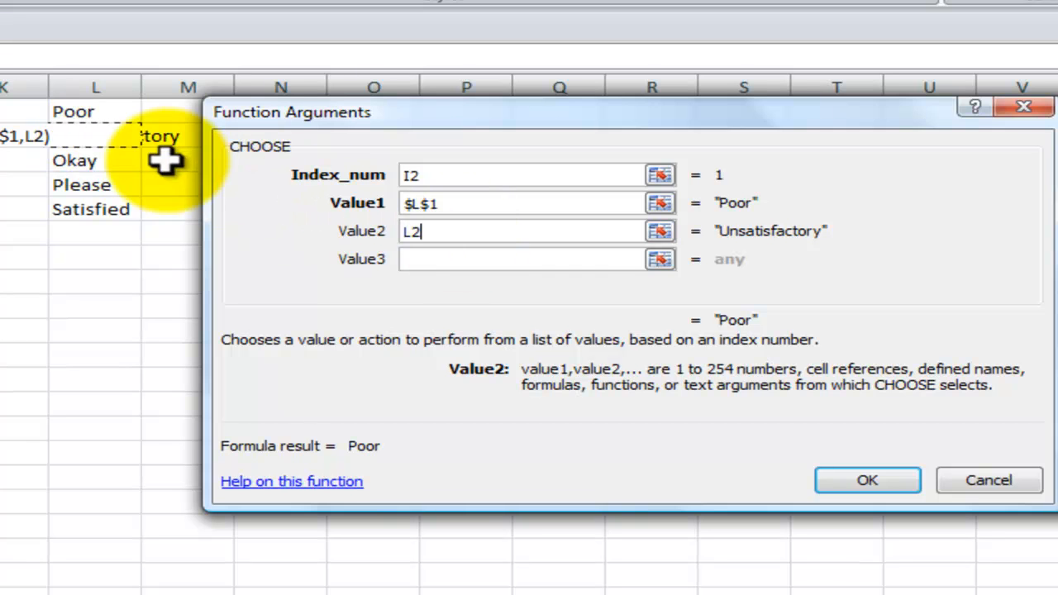
pyautogui.press('F4')
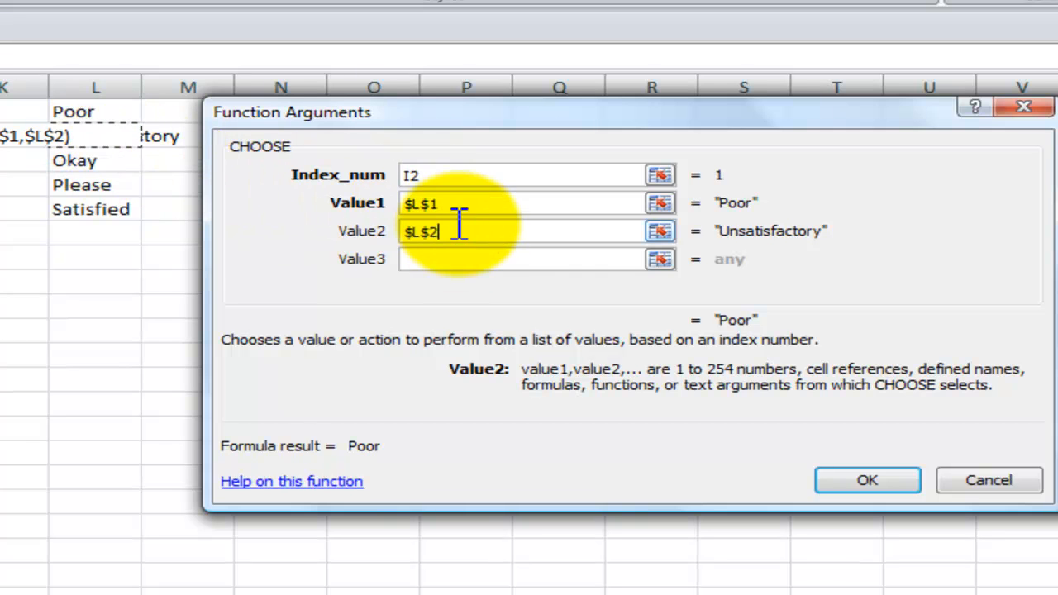
# - Set Value3 and Value4 of the CHOOSE function to the absolute references $L$3 and $L$4
pyautogui.click(425, 259)
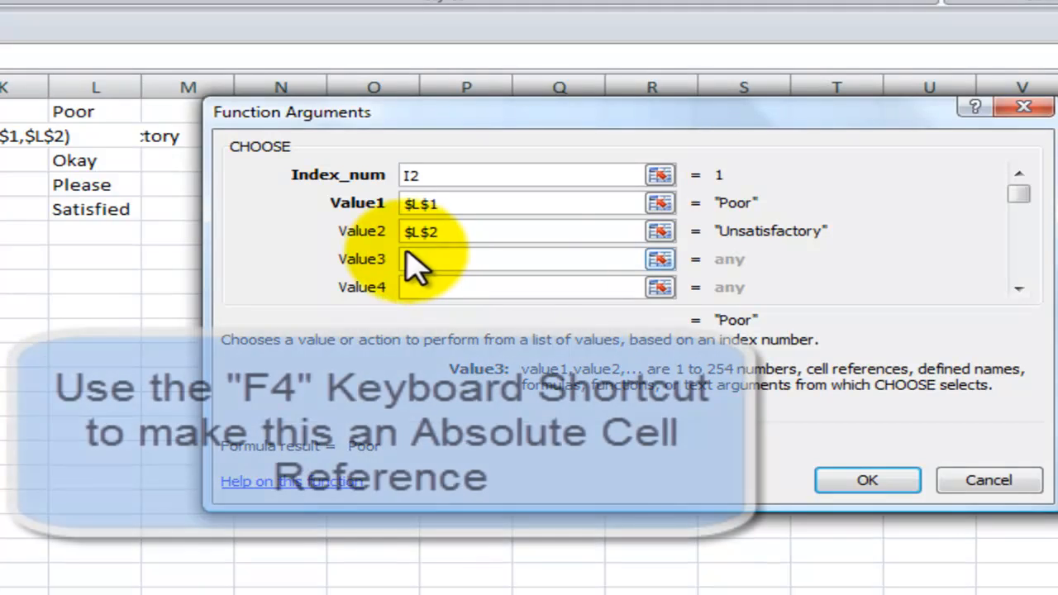
pyautogui.click(95, 165)
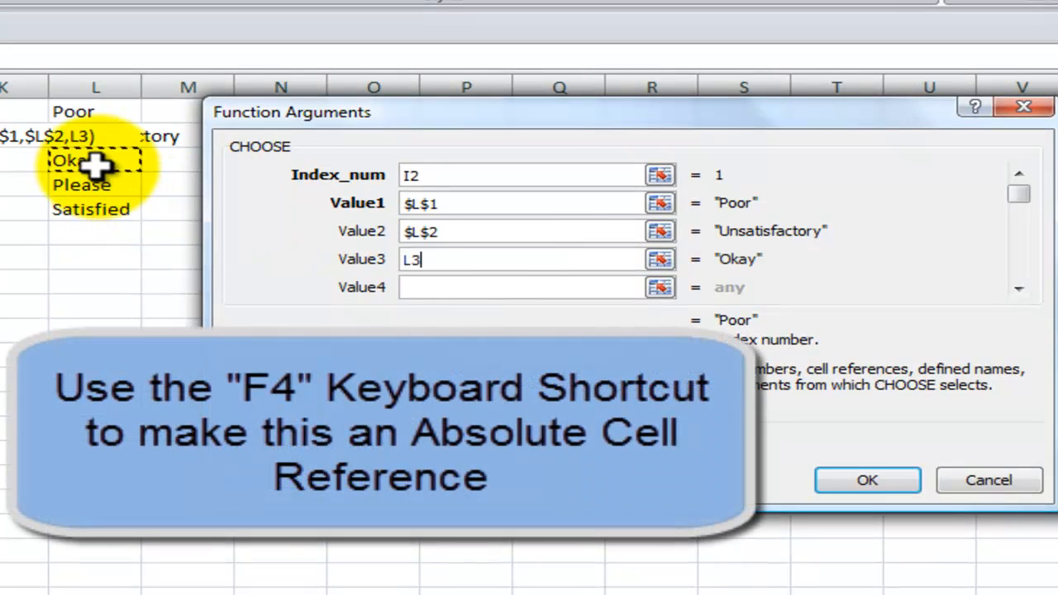
pyautogui.press('F4')
pyautogui.click(463, 287)
pyautogui.click(95, 184)
pyautogui.press('F4')
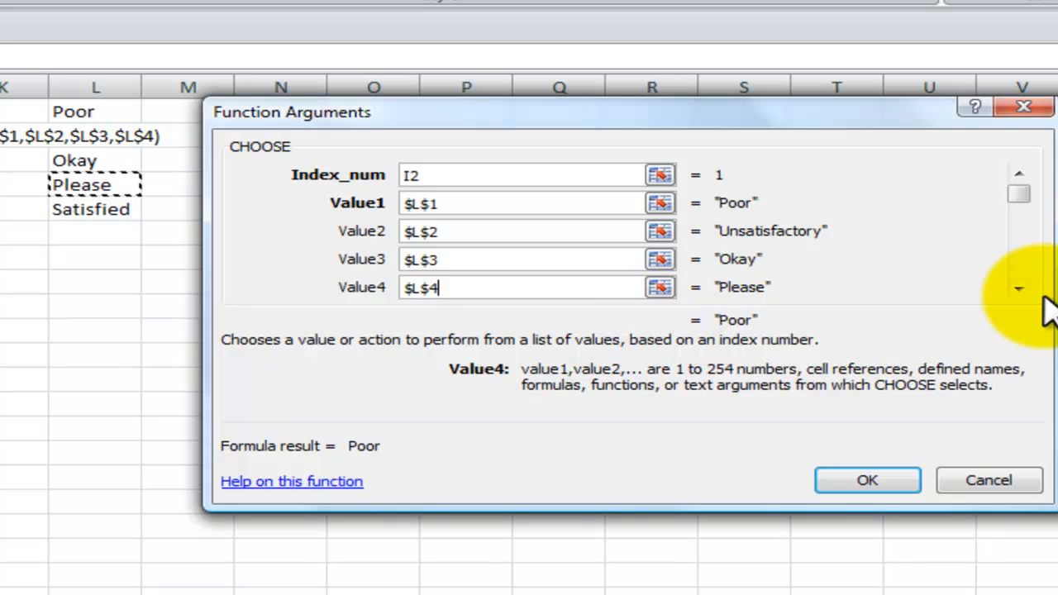
# - Set Value5 to the absolute reference $L$5 and enter the finished CHOOSE formula in J2
pyautogui.click(1019, 289)
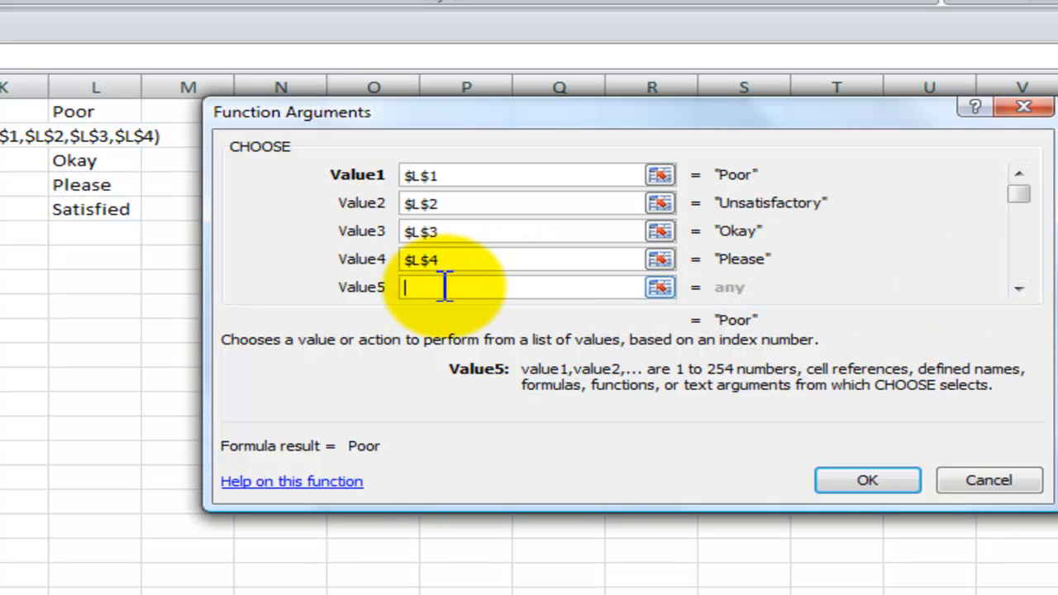
pyautogui.click(75, 213)
pyautogui.press('F4')
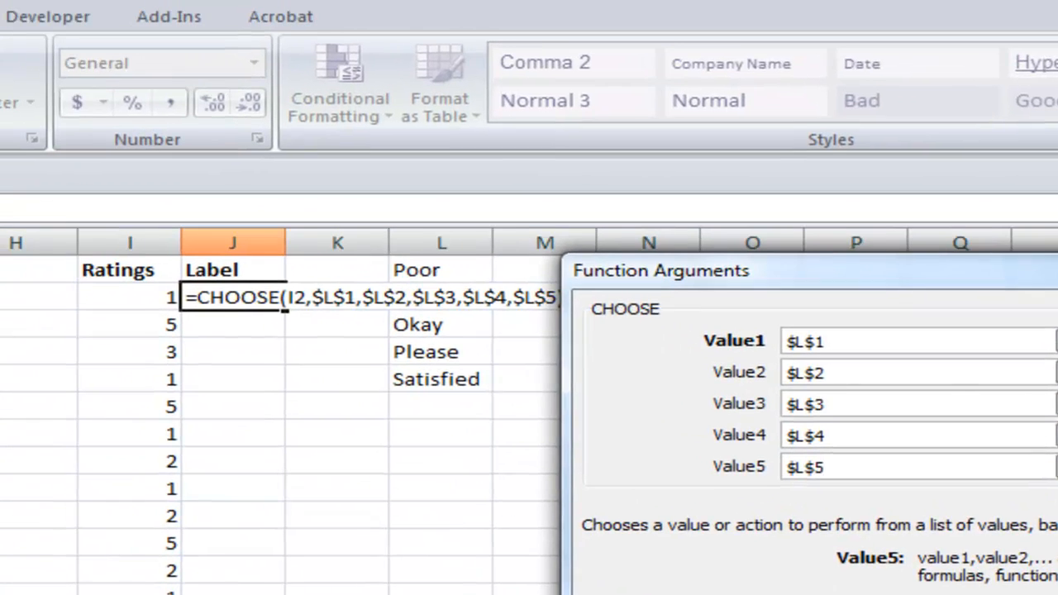
pyautogui.click(1005, 542)
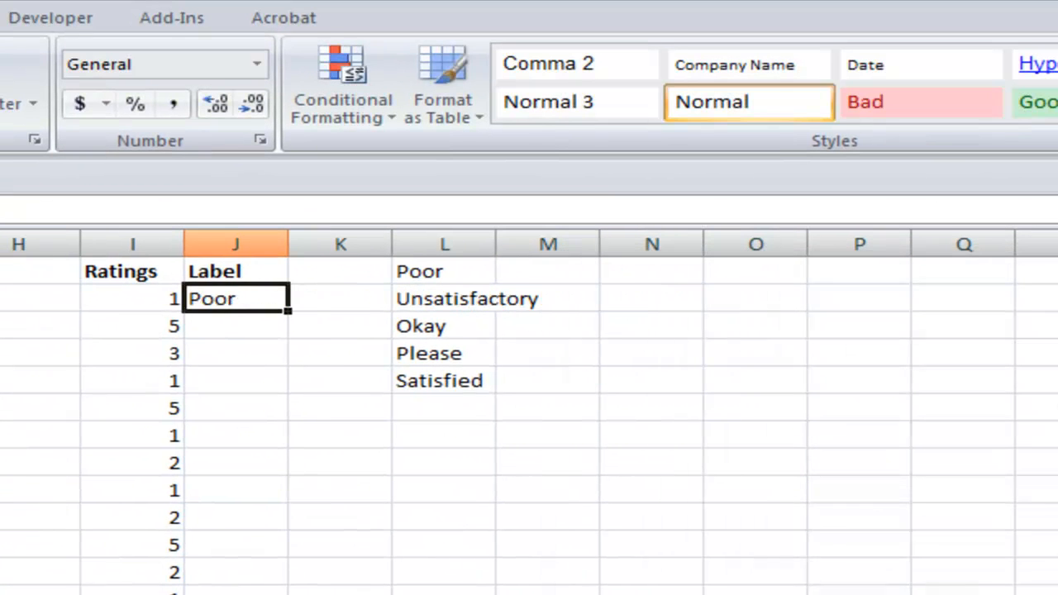
# - Change the rating in I2 to 5 and fill the J2 formula down the Label column for all ratings
pyautogui.click(159, 298)
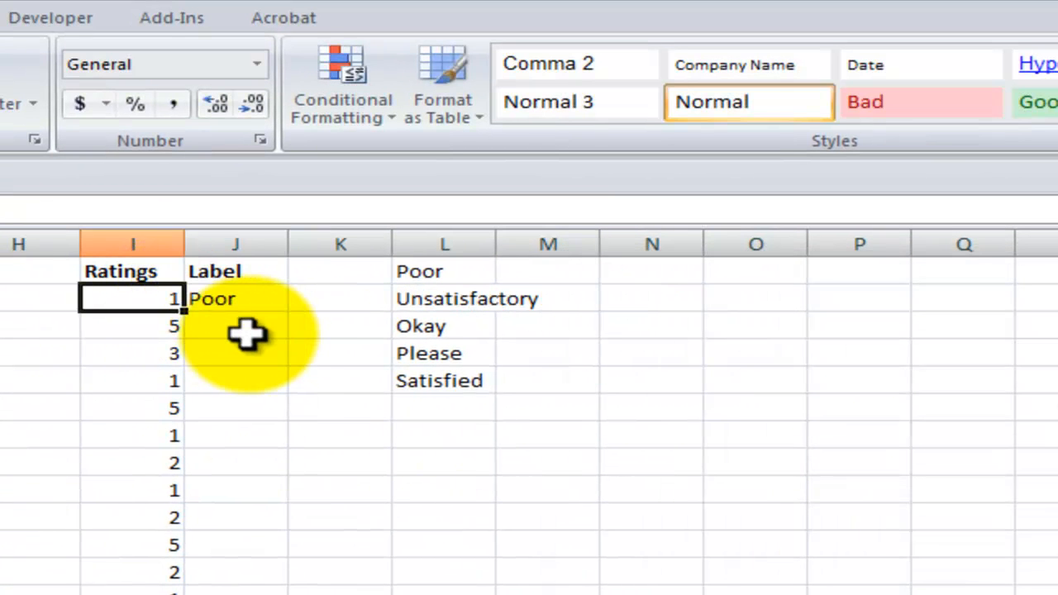
pyautogui.write('5')
pyautogui.press('Tab')
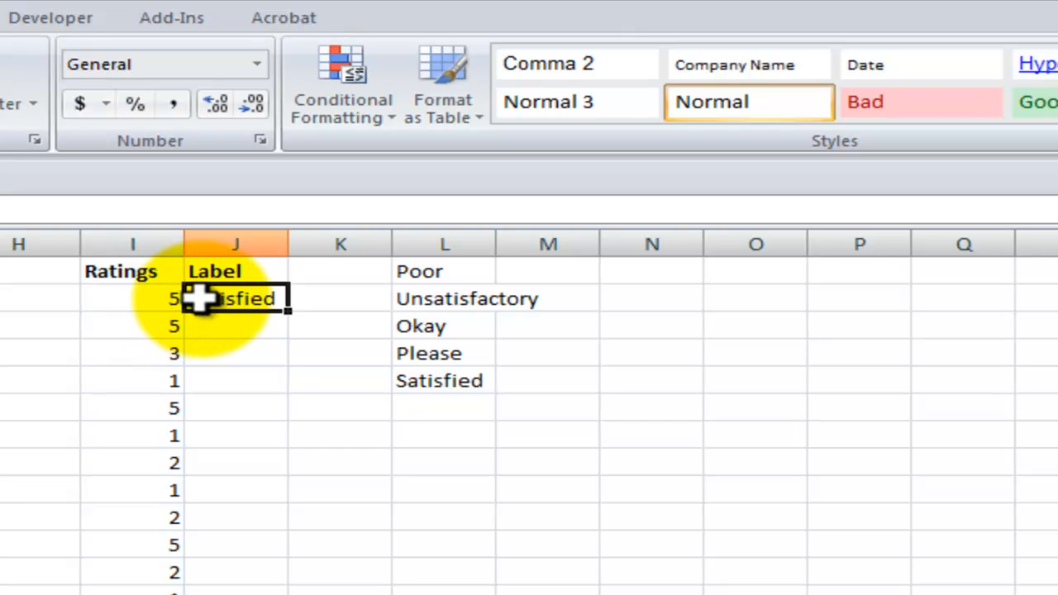
pyautogui.doubleClick(288, 312)
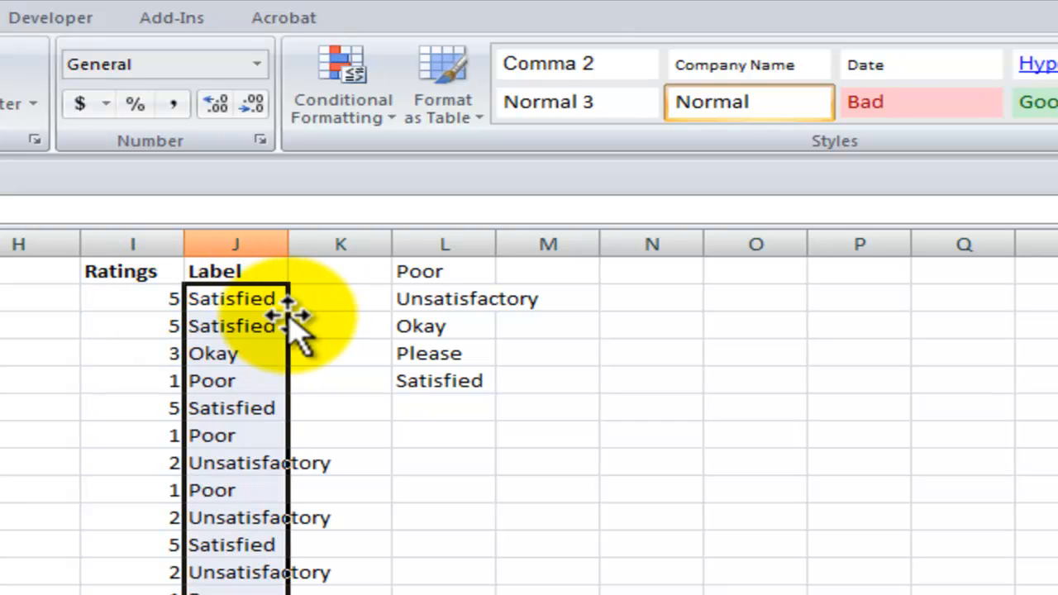
# - Review the cell references of the copied CHOOSE formula in J3 without changing it
pyautogui.click(228, 325)
pyautogui.doubleClick(227, 325)
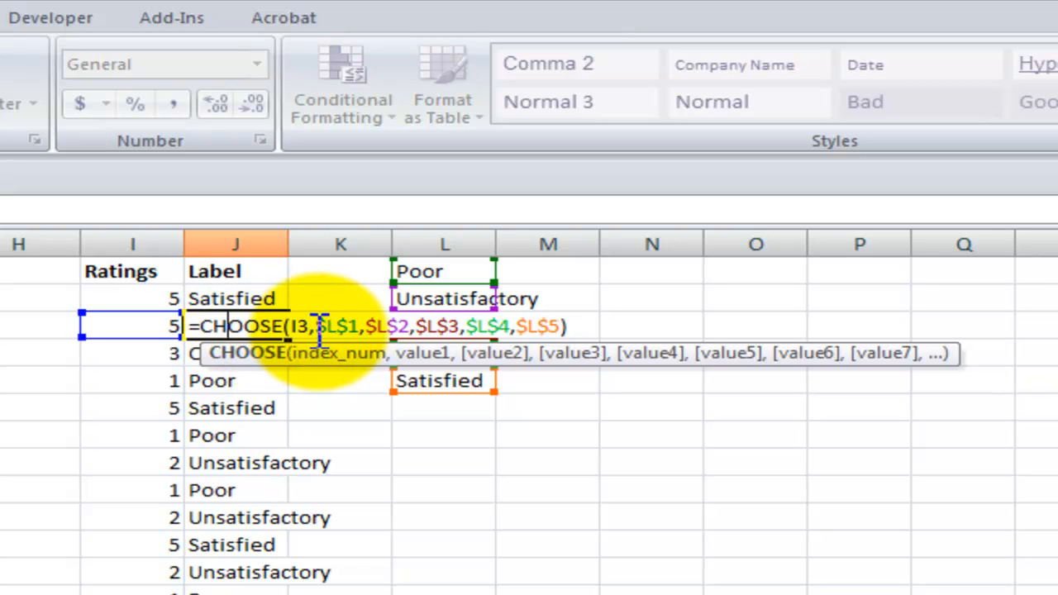
pyautogui.press('Escape')
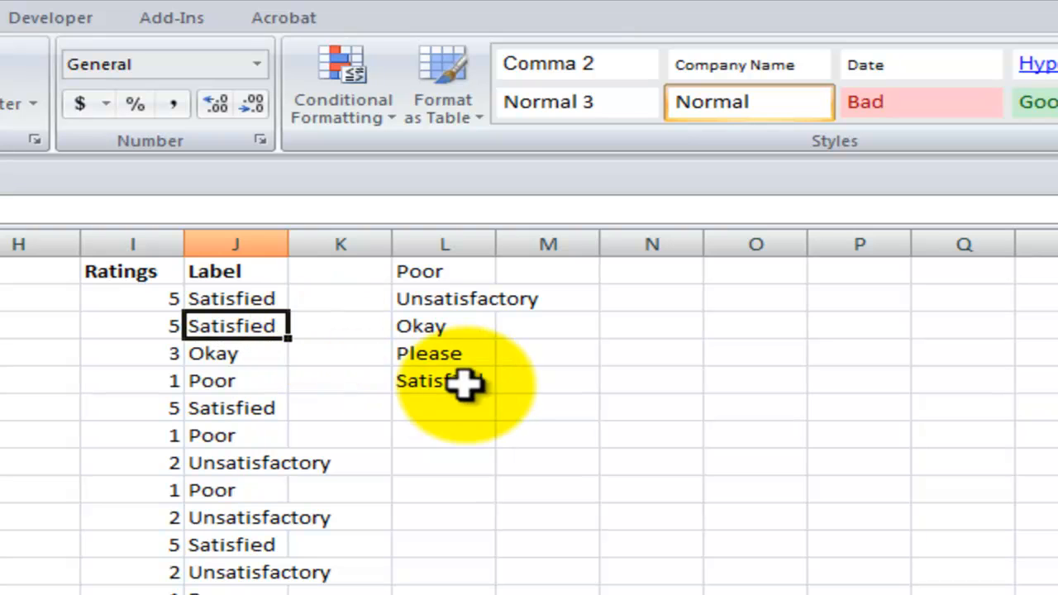
# - Replace the fifth label in L5 with Excellent
pyautogui.doubleClick(430, 382)
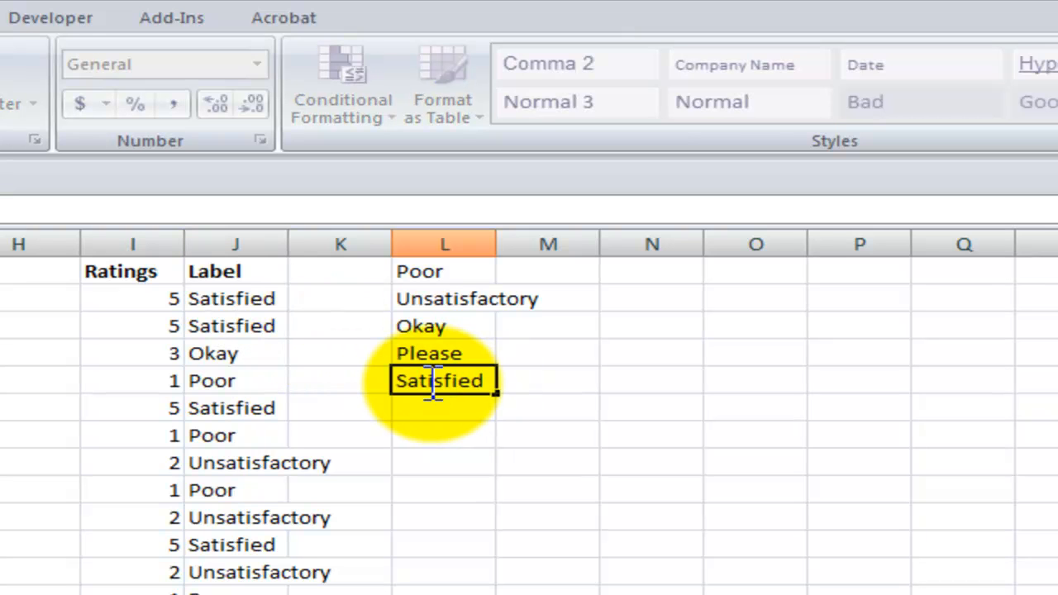
pyautogui.doubleClick(438, 382)
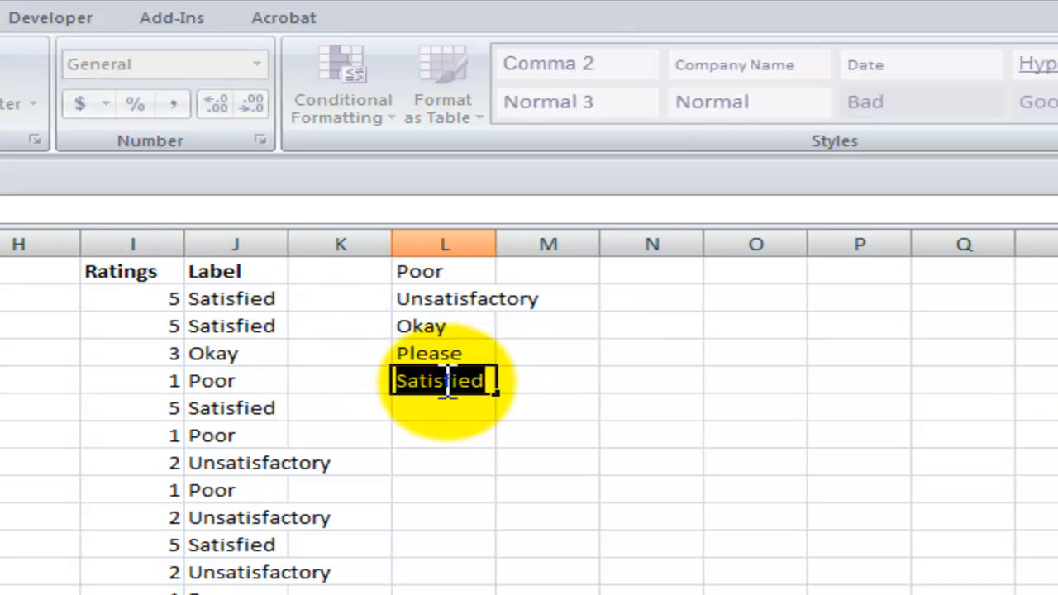
pyautogui.write('Excellent')
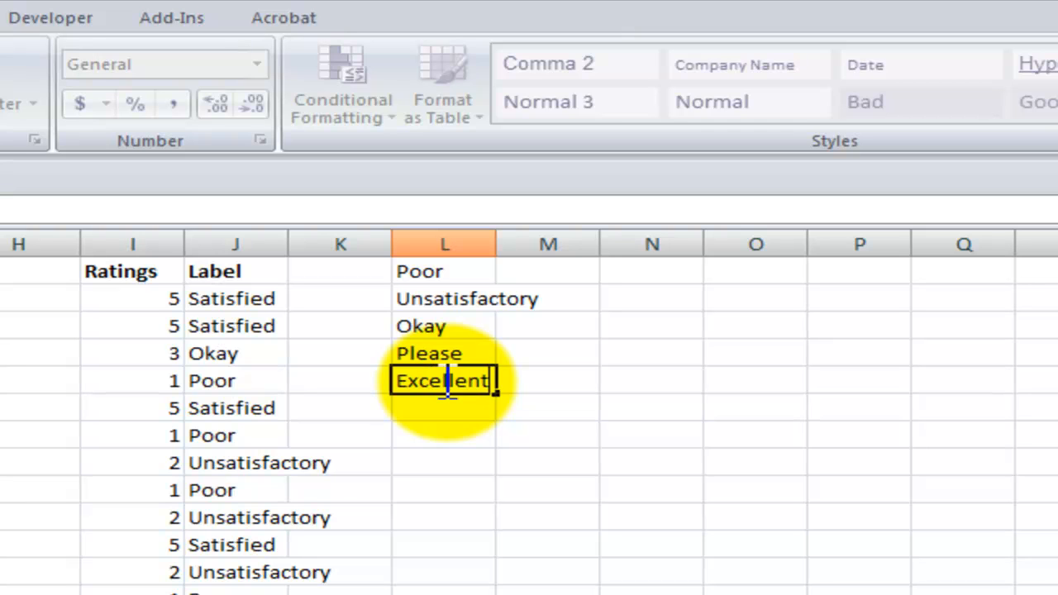
pyautogui.press('Return')
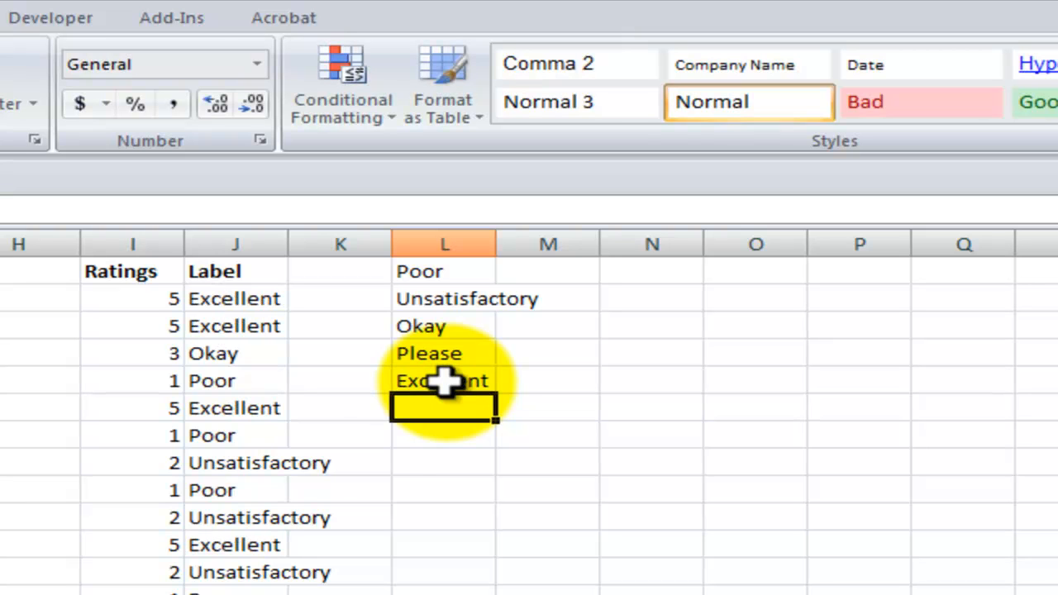
# - Check the updated label in J6 and review the CHOOSE formula in J2 without altering it
pyautogui.click(234, 413)
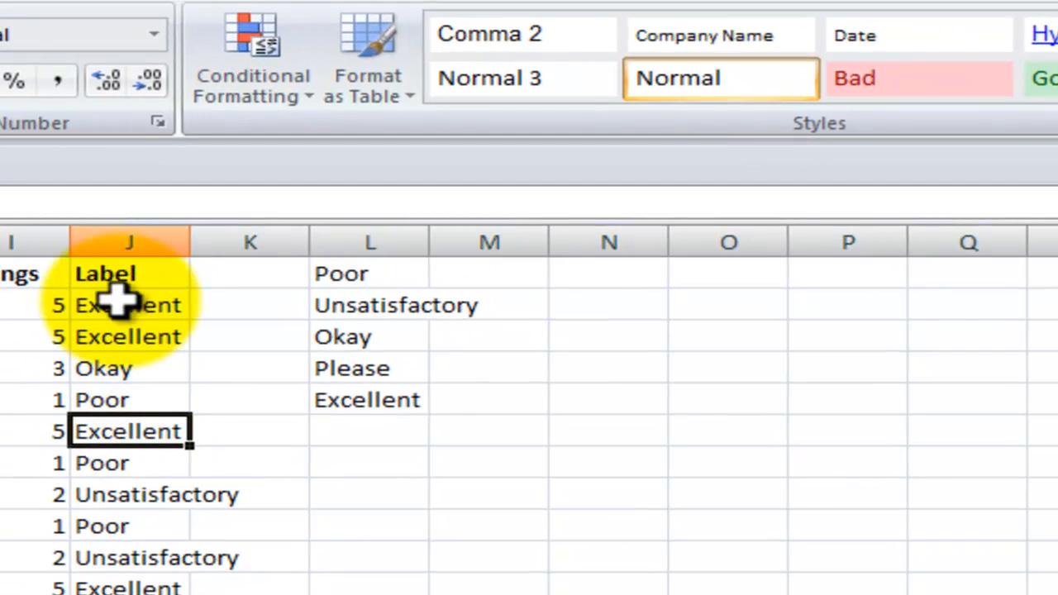
pyautogui.click(229, 295)
pyautogui.doubleClick(122, 305)
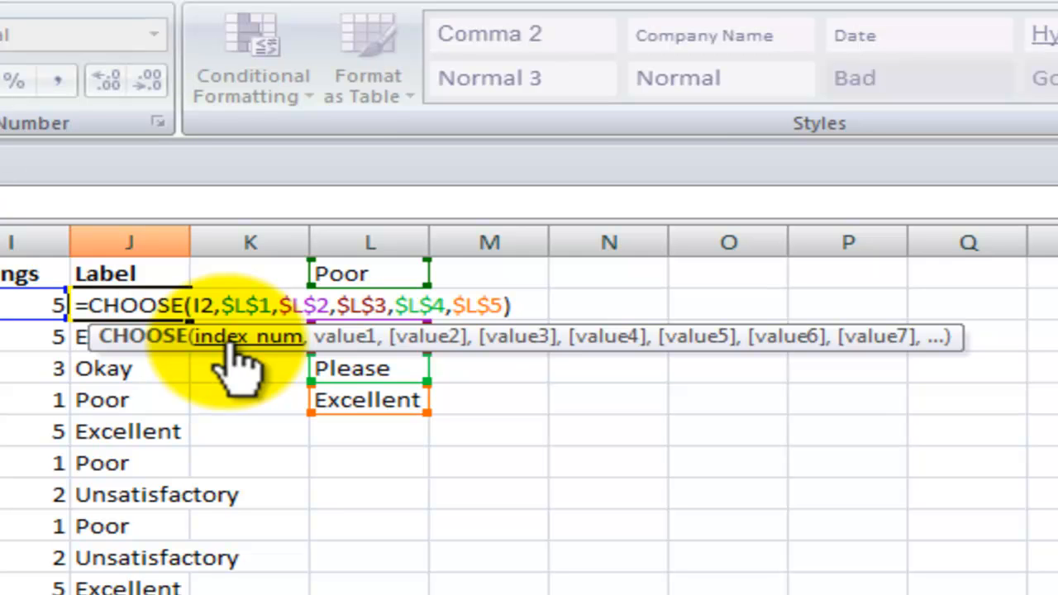
pyautogui.hotkey('ctrl', 'Return')
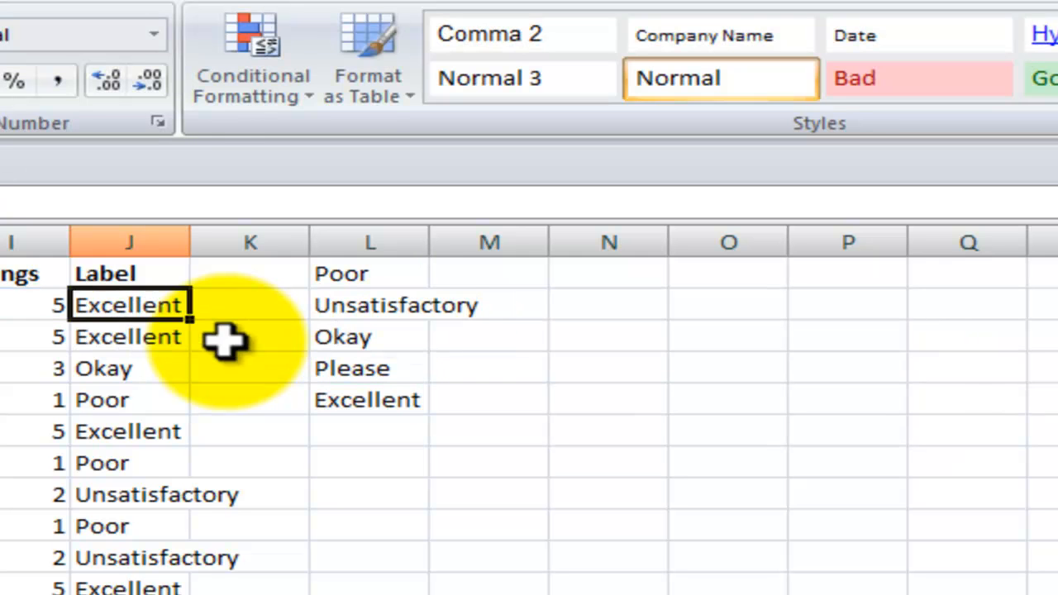